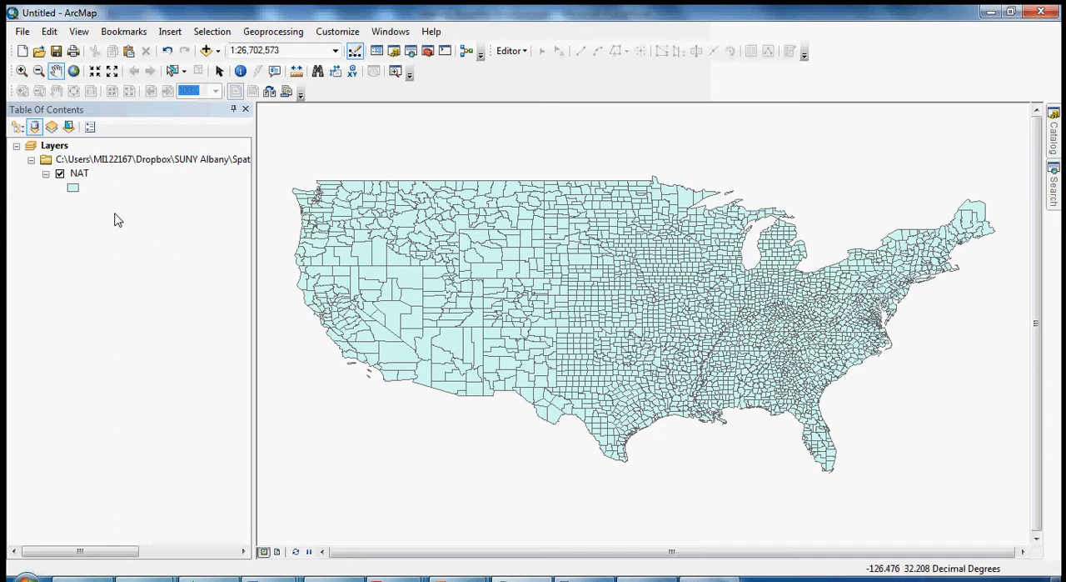
Open the NAT layer's attribute table and sort its records by the SOUTH field in descending order.
right_click(80, 179)
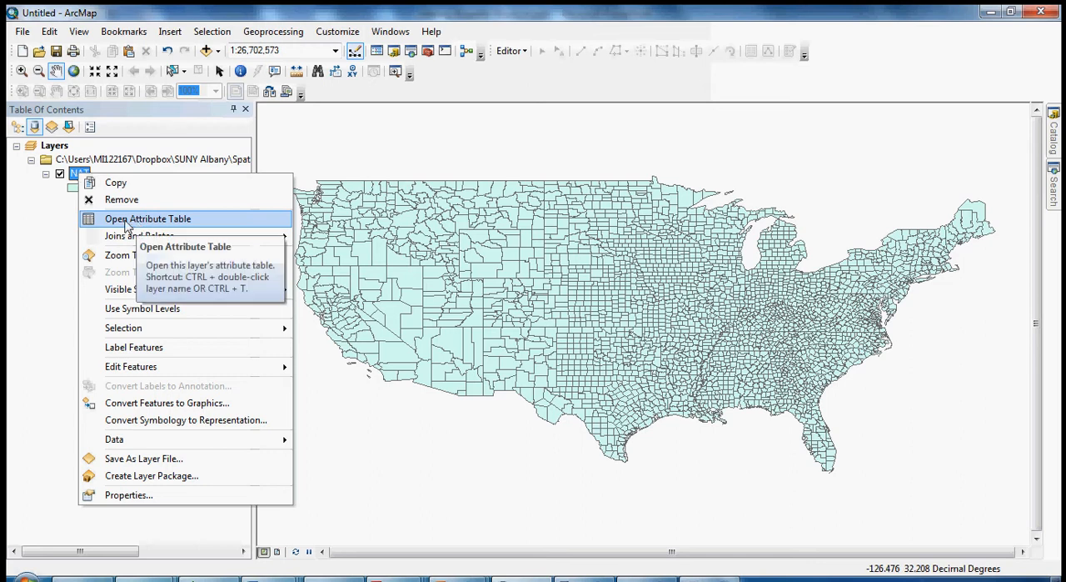
left_click(68, 230)
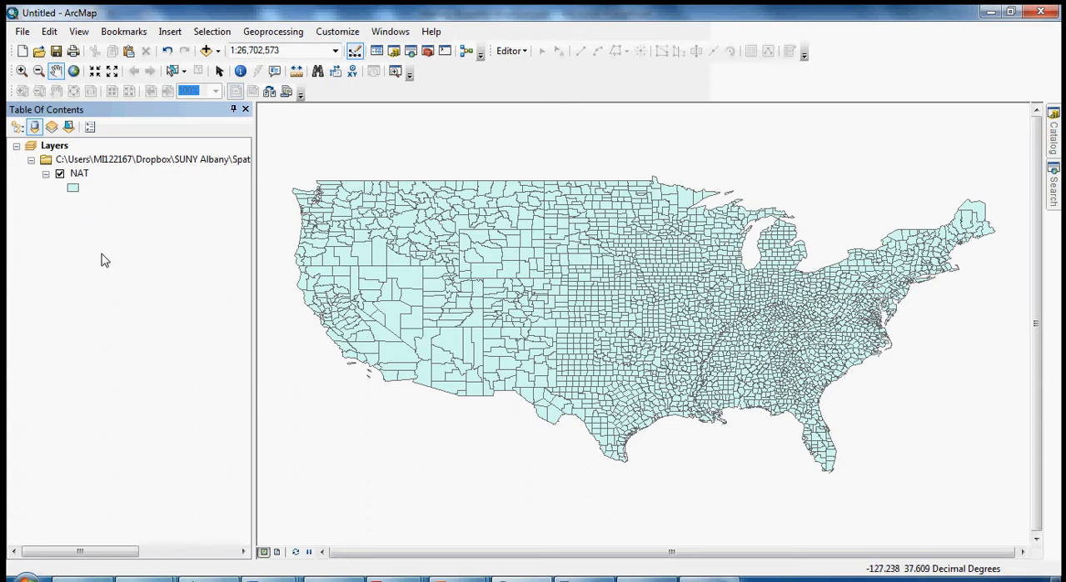
right_click(79, 174)
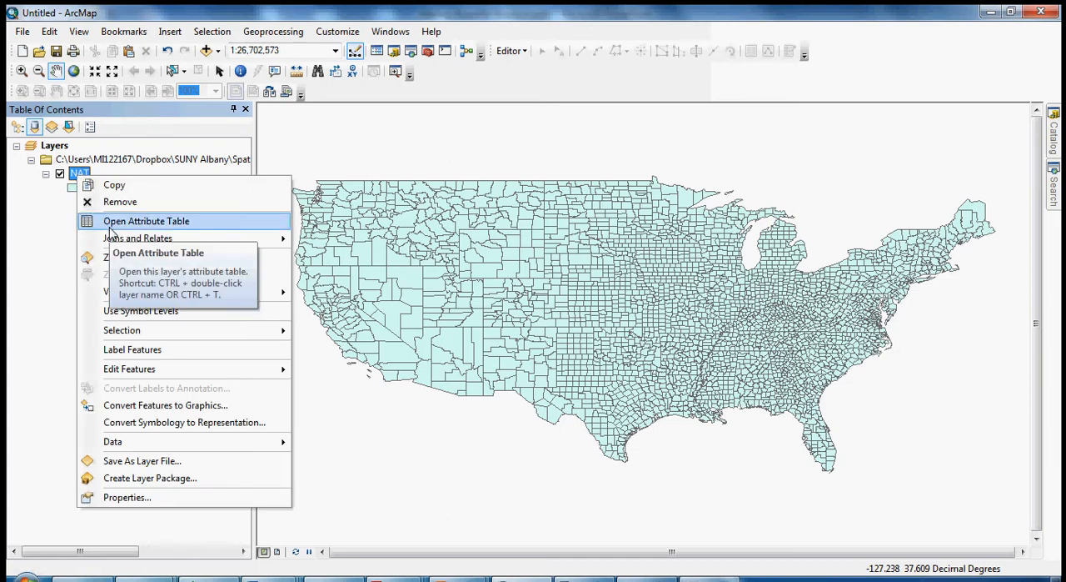
left_click(110, 227)
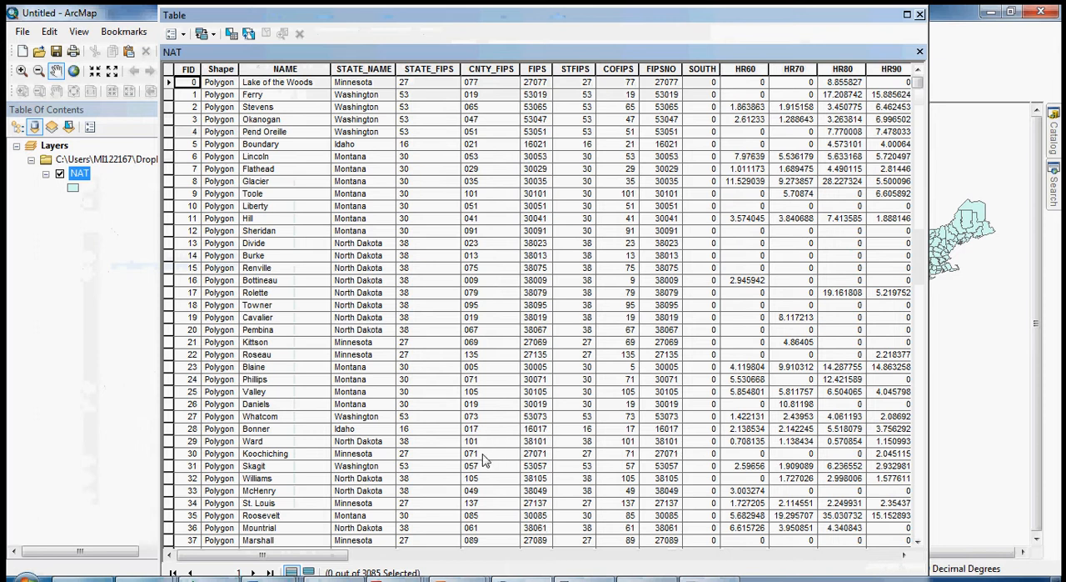
left_click(701, 69)
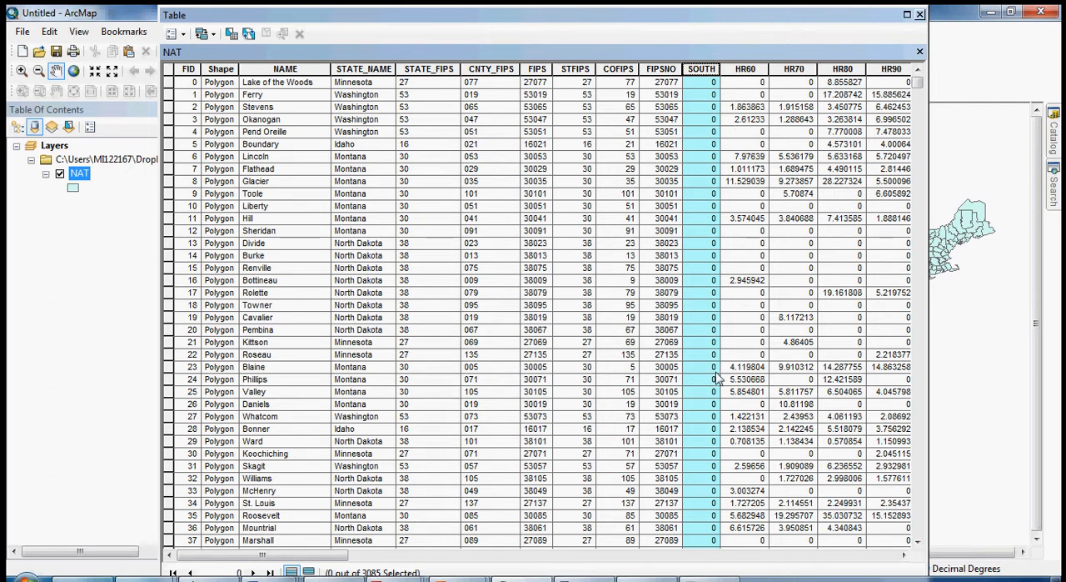
double_click(707, 74)
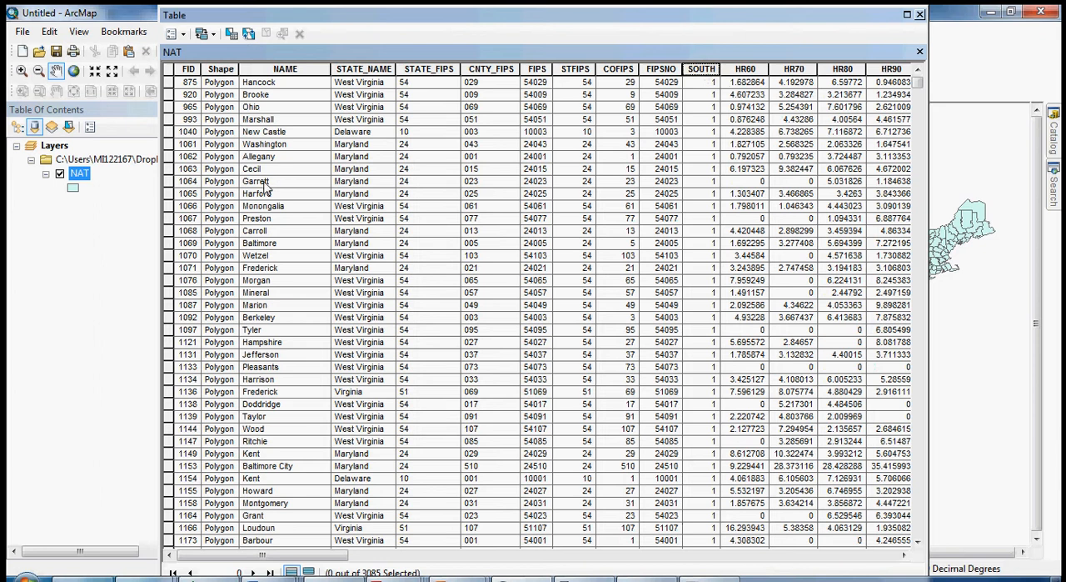
left_click(184, 36)
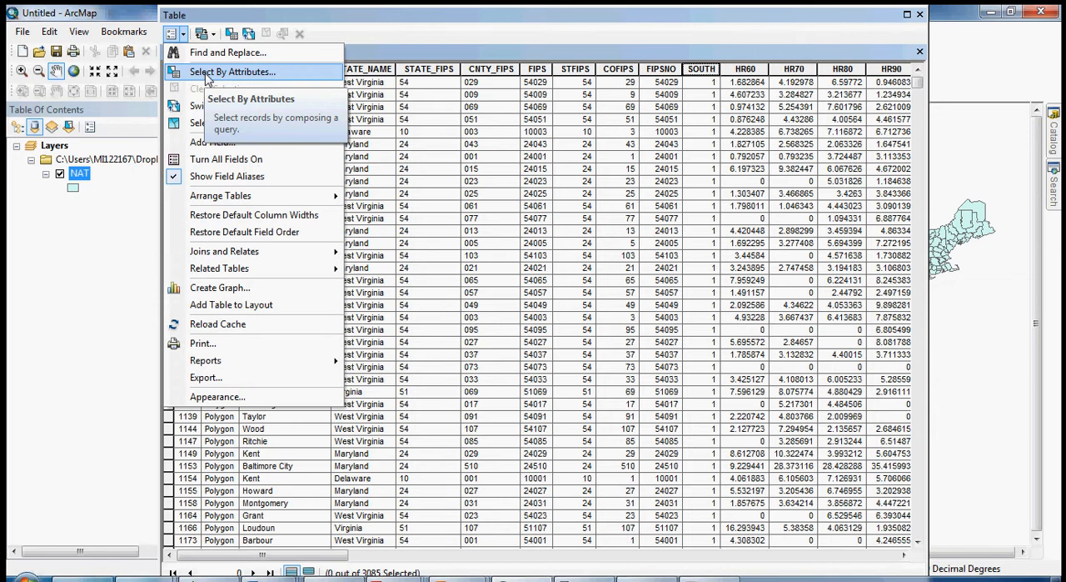
left_click(205, 74)
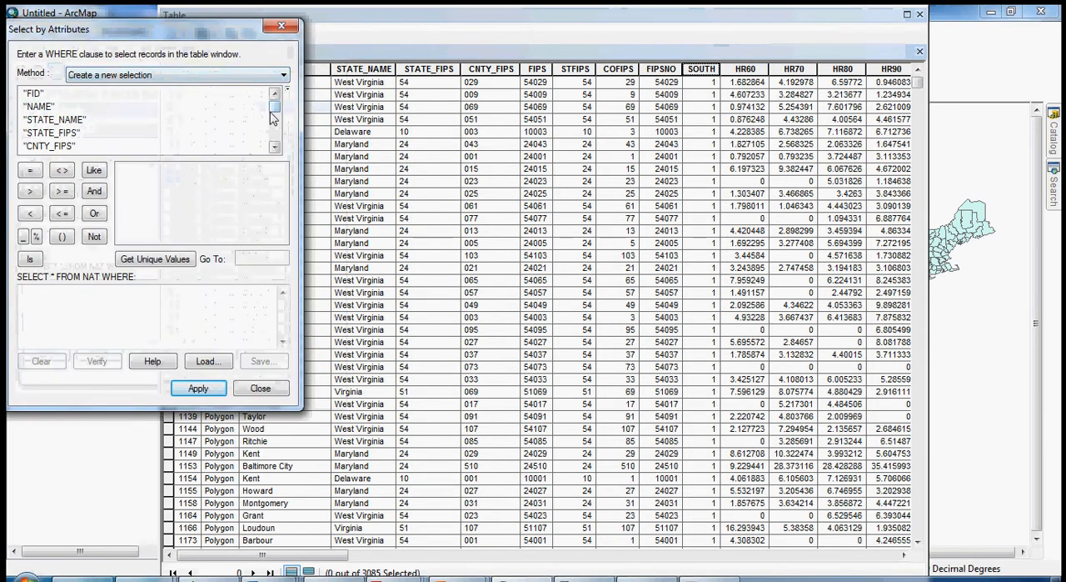
left_click_drag(275, 108, 276, 138)
left_click(260, 389)
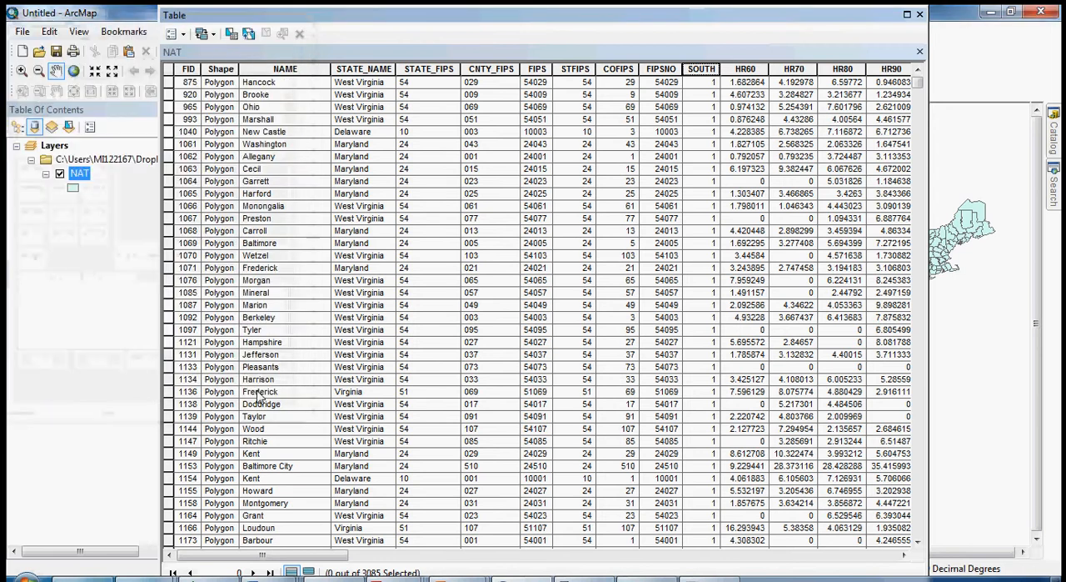
Select the Brooke county record in the attribute table and close the table to view it on the map.
left_click(169, 94)
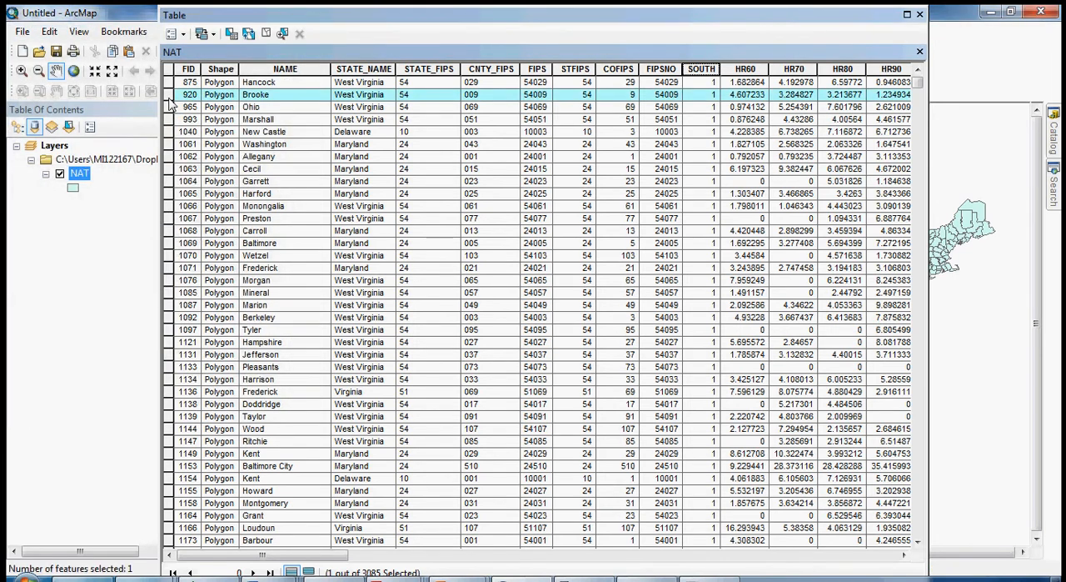
left_click(920, 15)
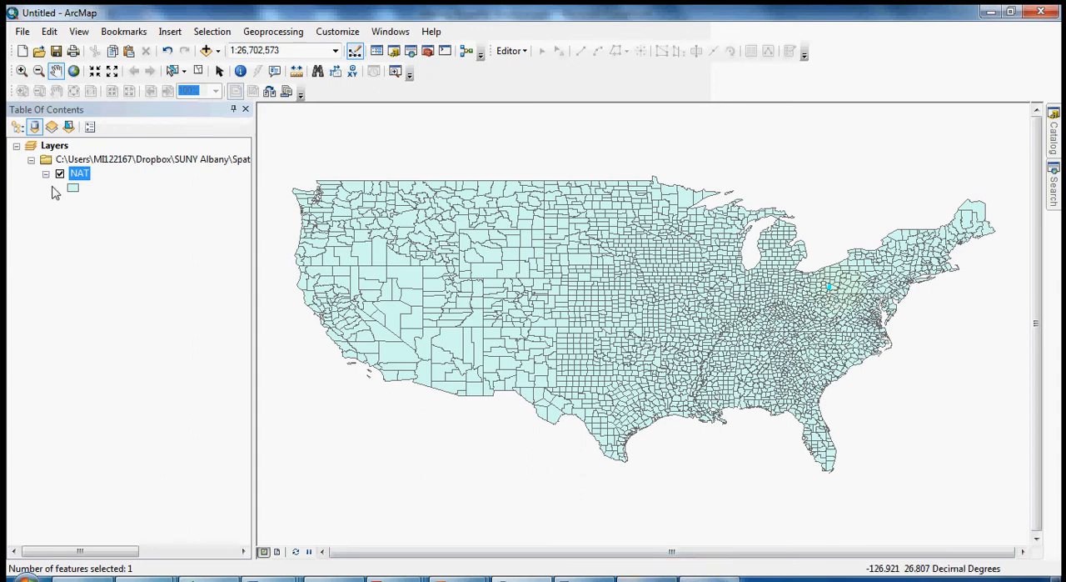
Reopen the NAT attribute table and manually select the run of records from Brooke through Montgomery.
right_click(79, 173)
left_click(125, 212)
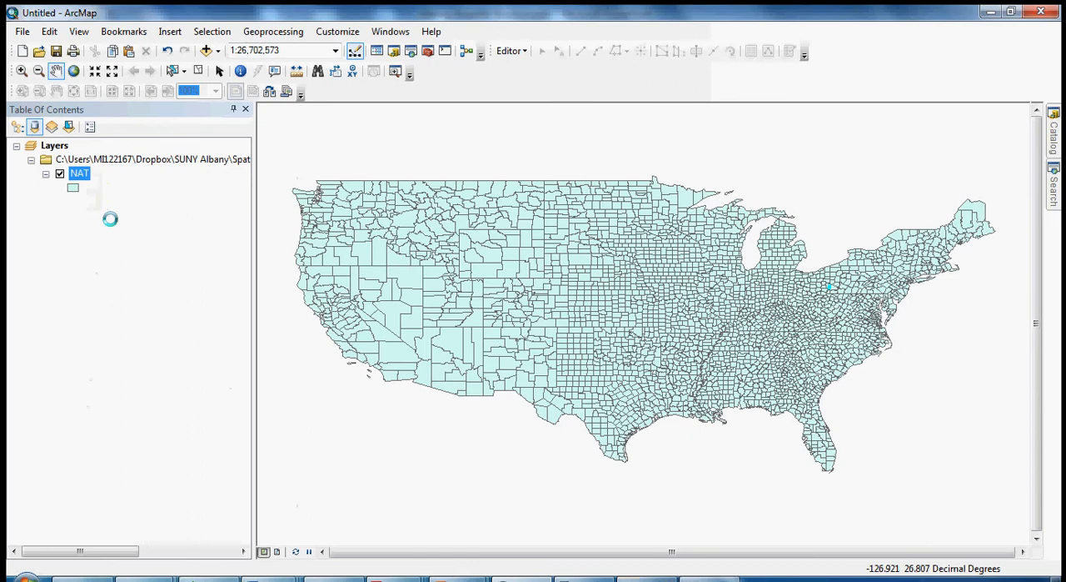
left_click(170, 97, "ctrl")
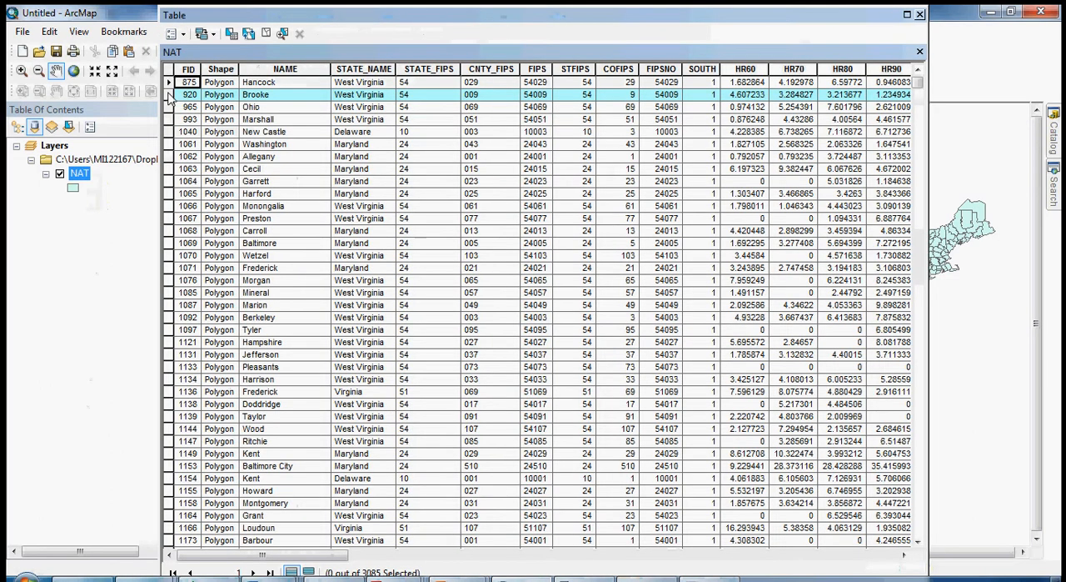
left_click_drag(170, 97, 167, 505)
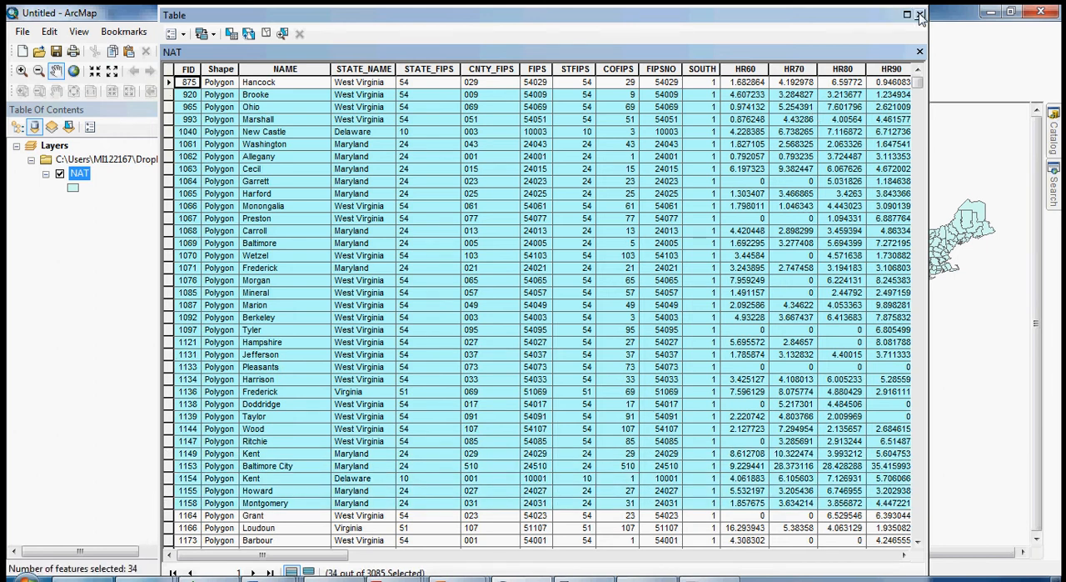
Move the table aside to view the selected counties on the map, bring it back, and select only the Brooke record.
left_click_drag(908, 14, 578, 22)
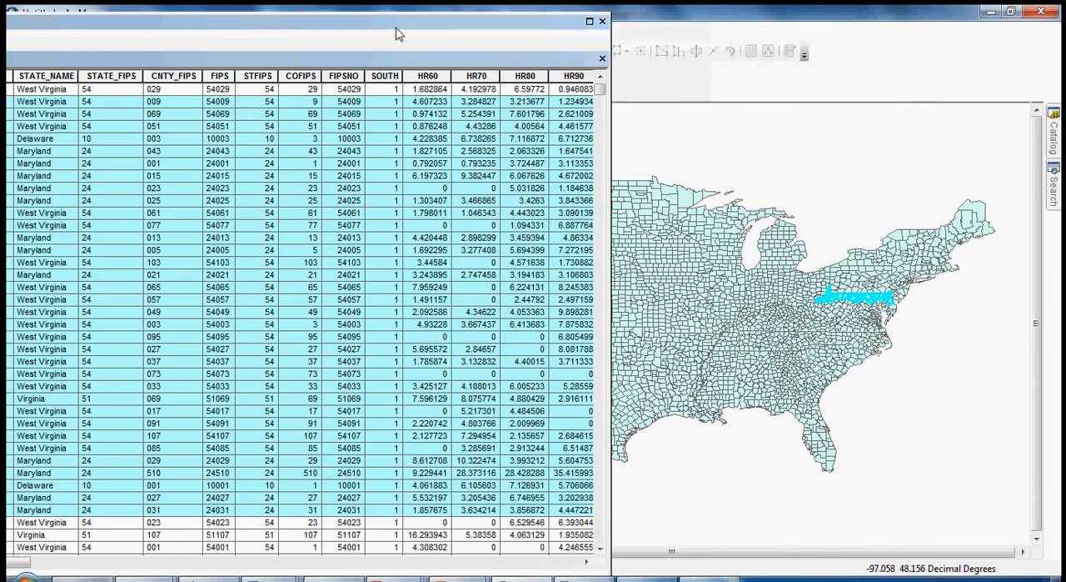
left_click_drag(390, 22, 737, 21)
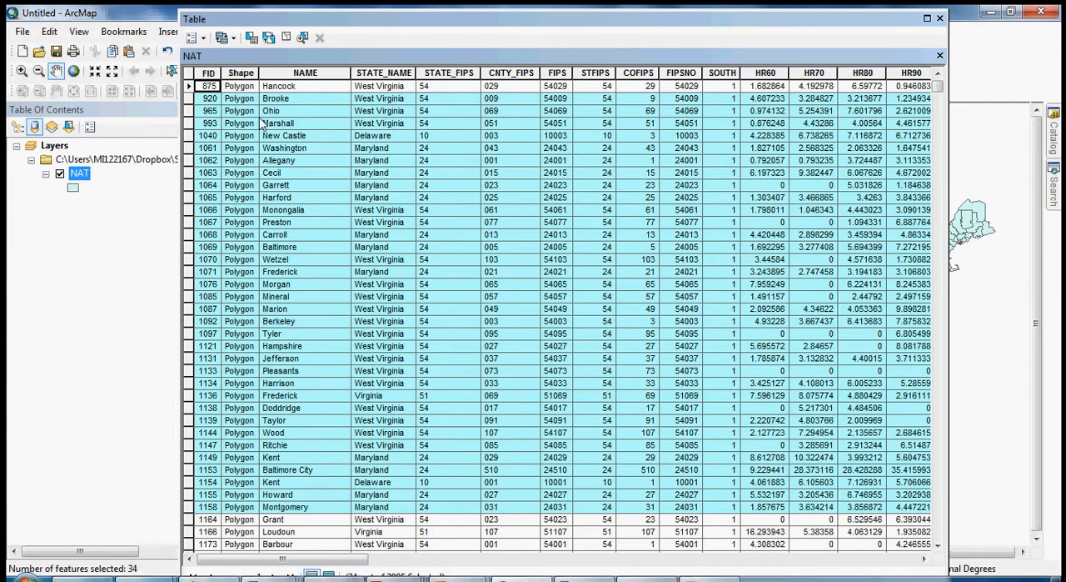
left_click(469, 101)
left_click(469, 88)
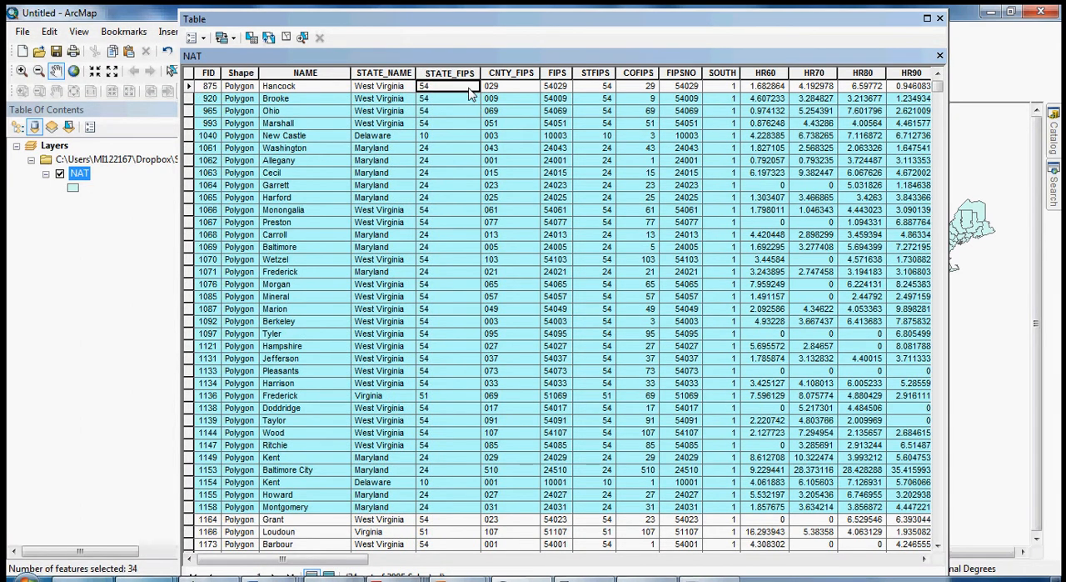
left_click(189, 99)
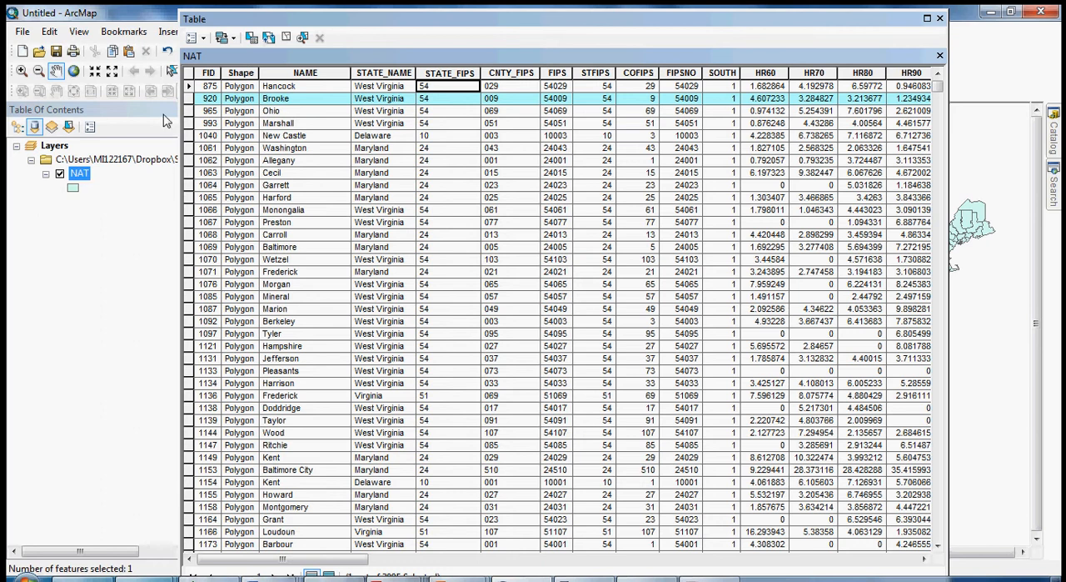
Select all NAT records by attributes with the expression "SOUTH" =1, check the selected rows, and close the table.
left_click(196, 37)
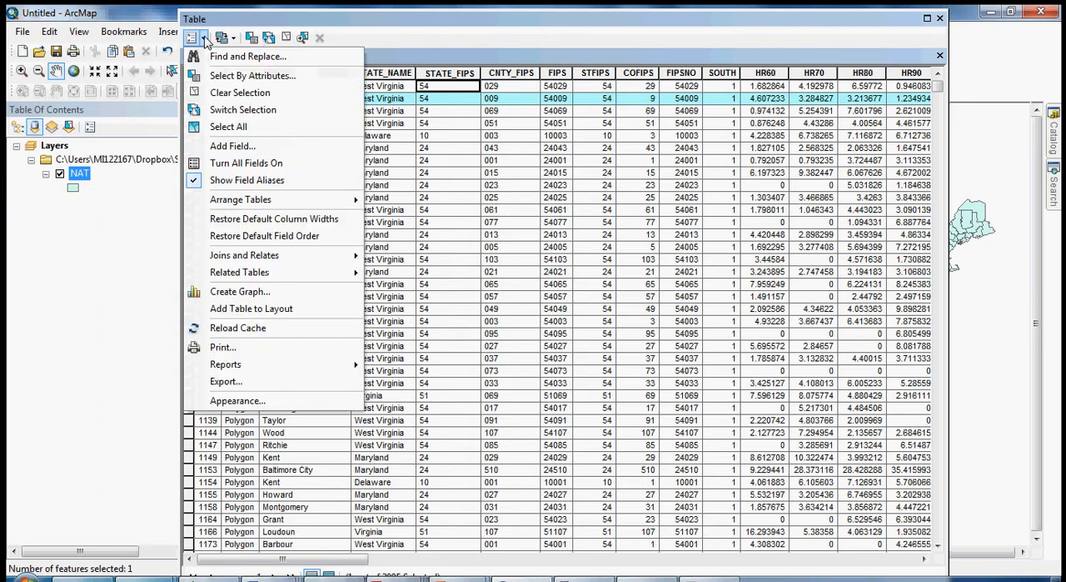
left_click(241, 76)
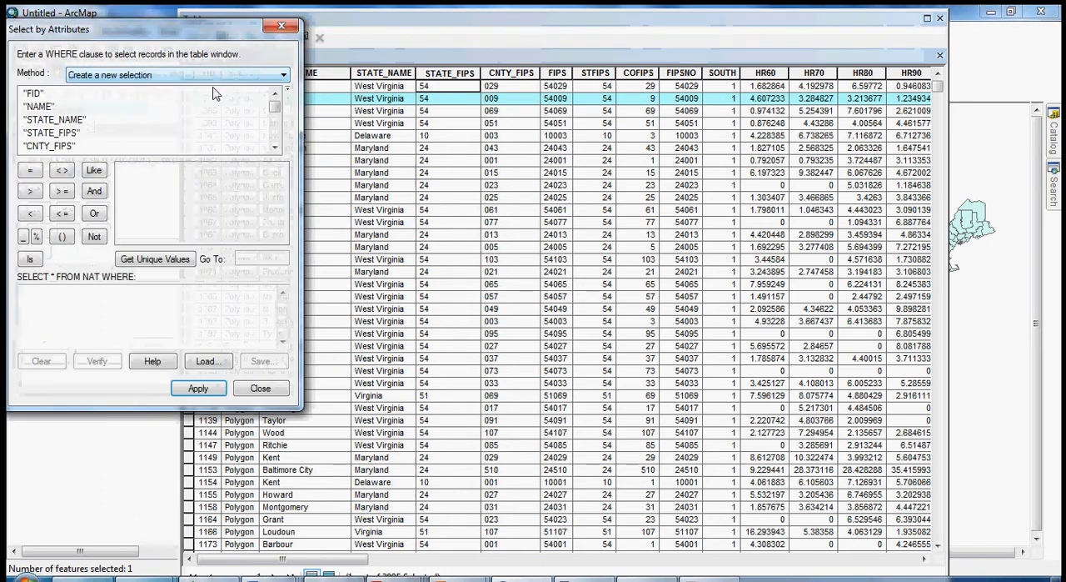
left_click(275, 147)
left_click(275, 147)
left_click(275, 147)
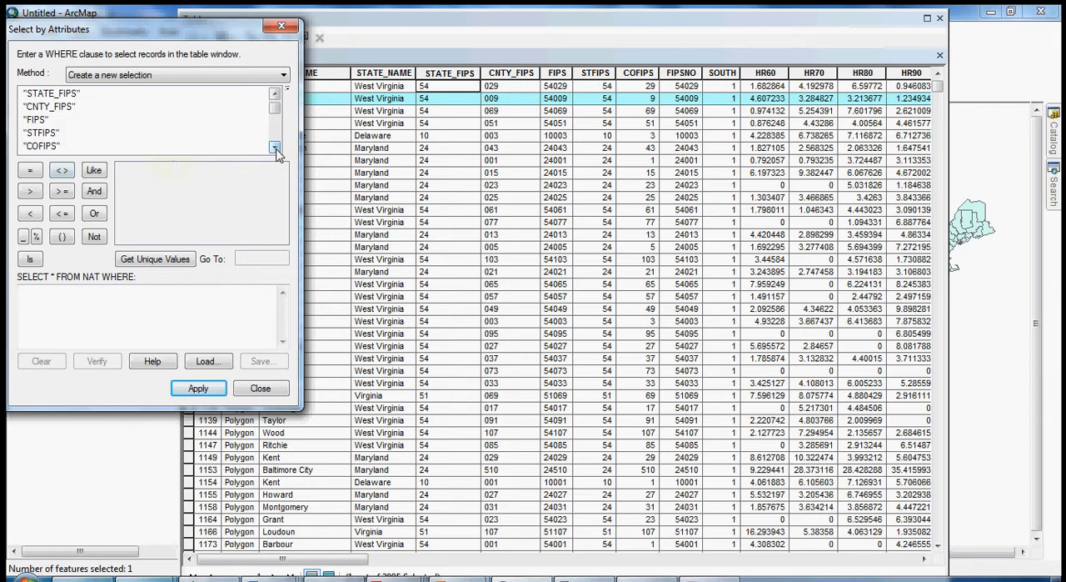
left_click(275, 148)
left_click(275, 148)
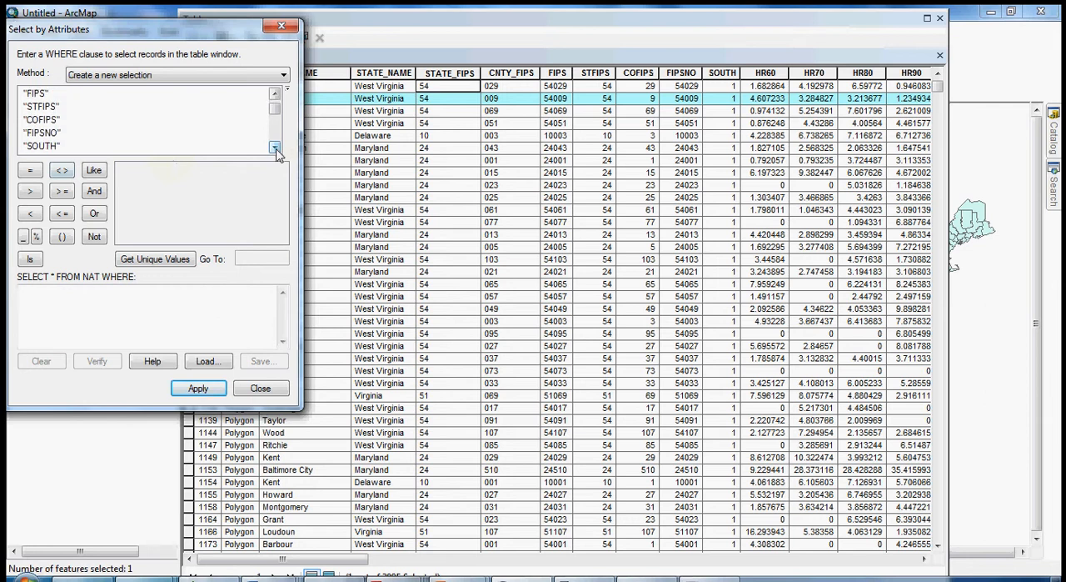
left_click(48, 148)
double_click(35, 147)
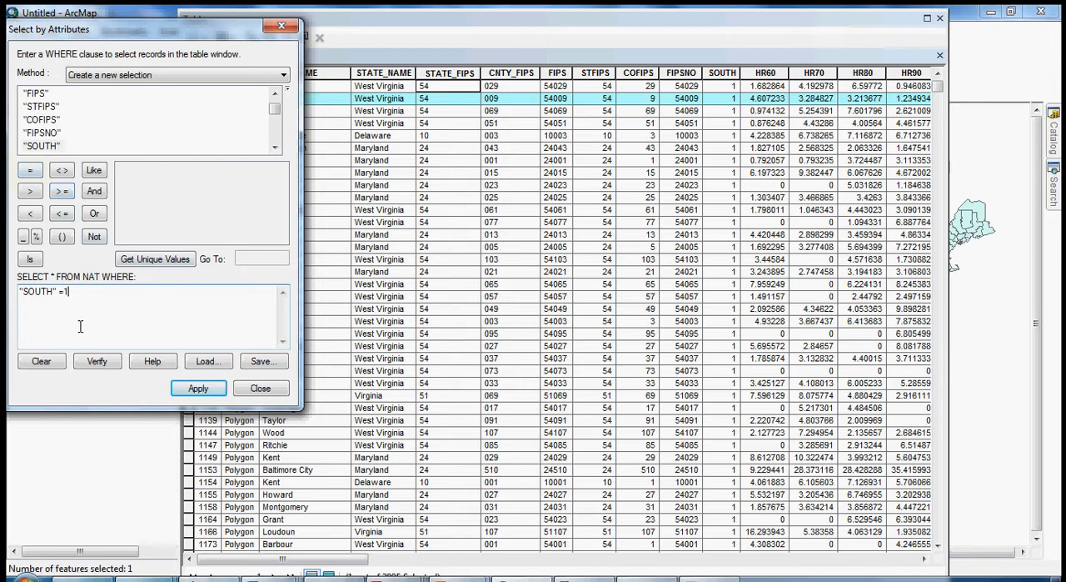
left_click(199, 388)
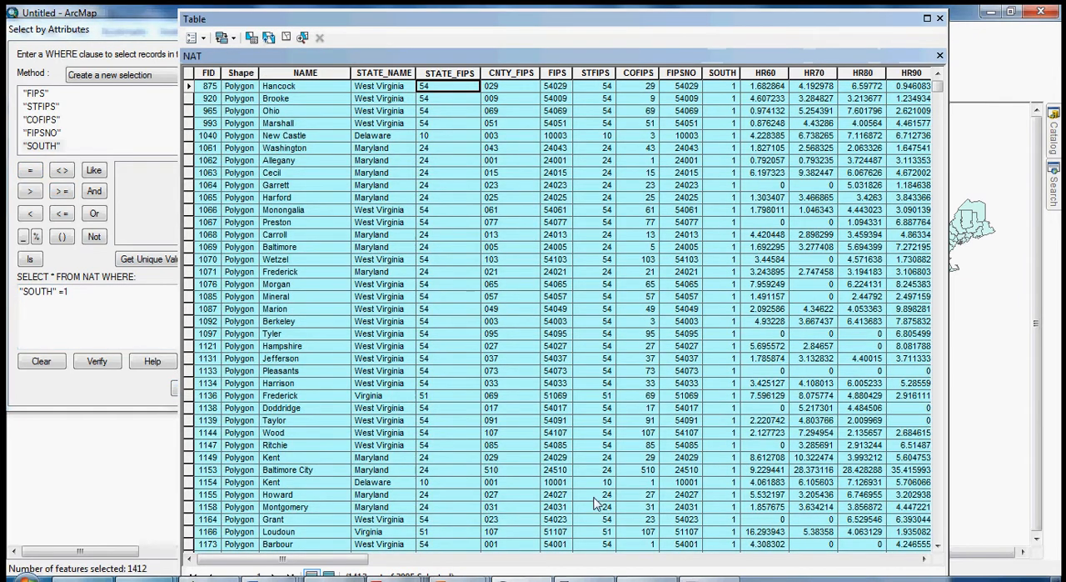
left_click_drag(938, 86, 939, 250)
left_click(940, 18)
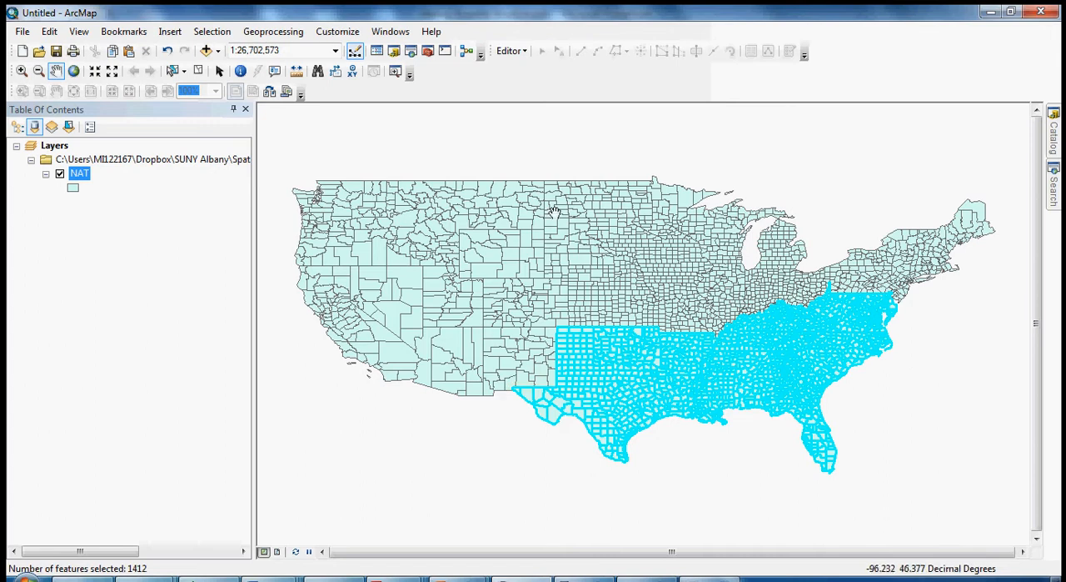
Open the data export for the NAT layer and set it to export only the selected features.
right_click(83, 176)
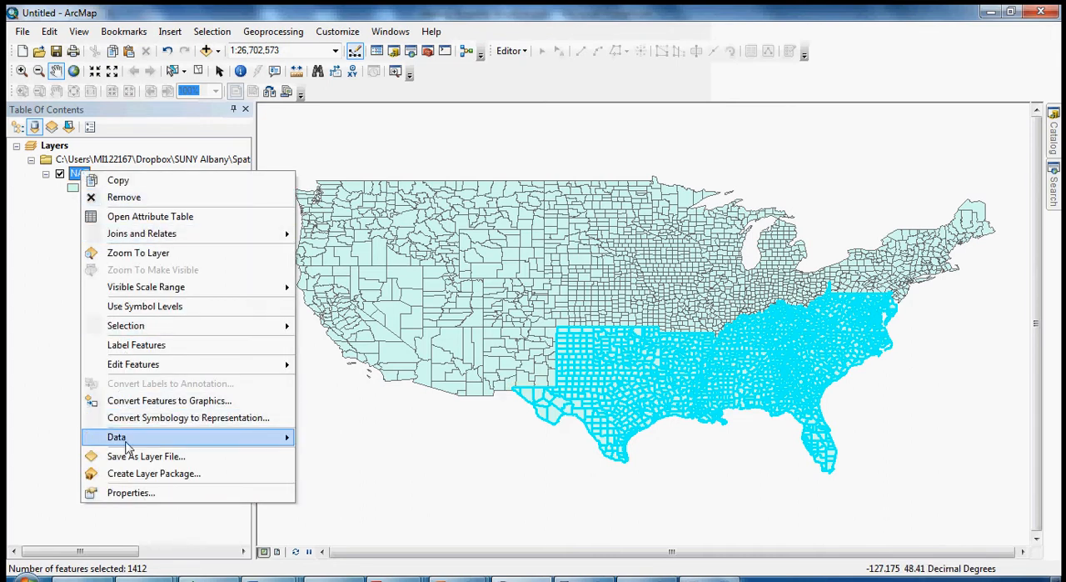
mouse_move(179, 441)
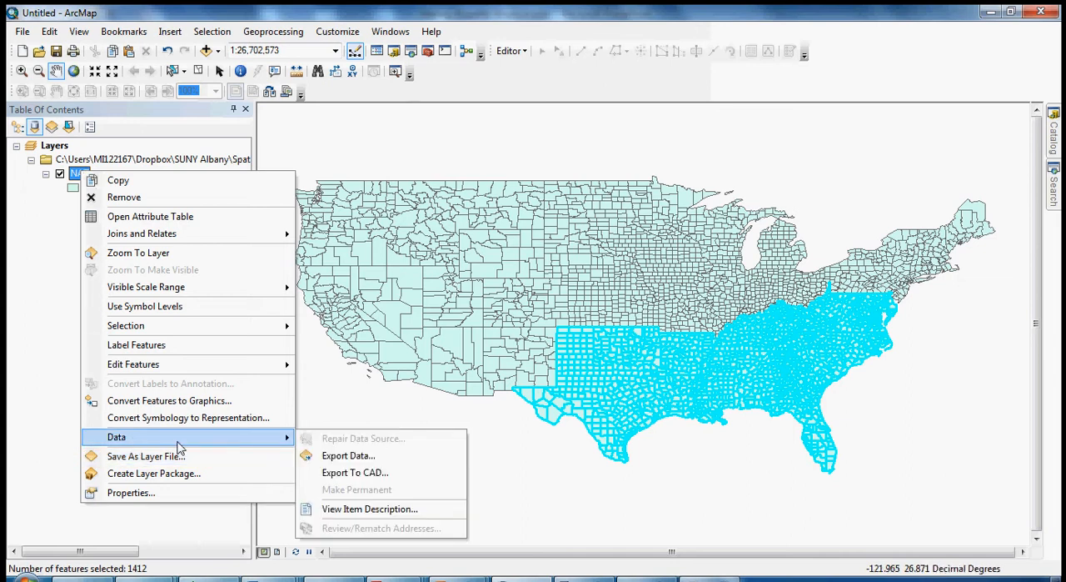
left_click(336, 455)
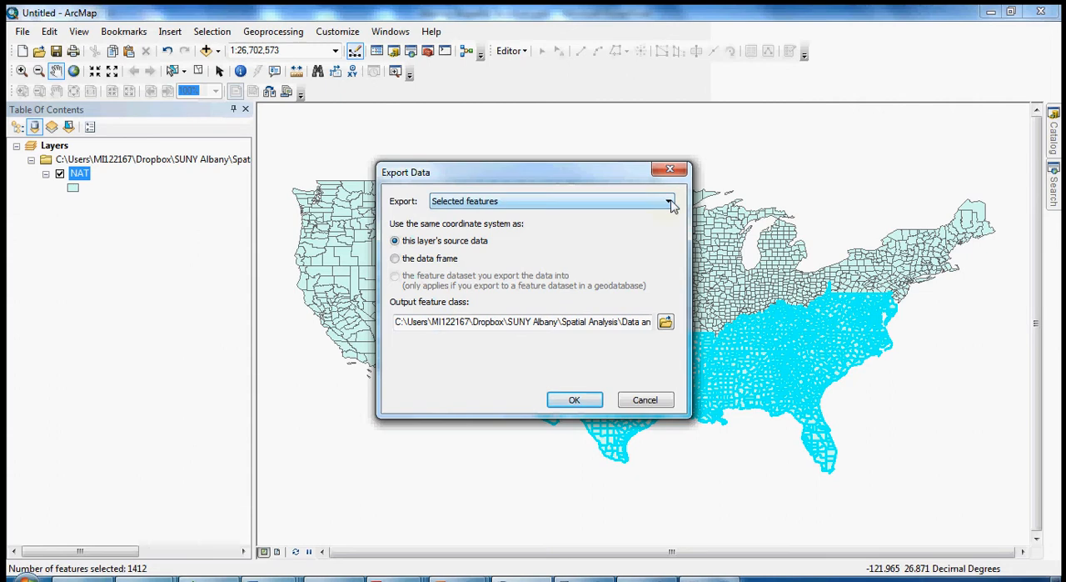
left_click(670, 202)
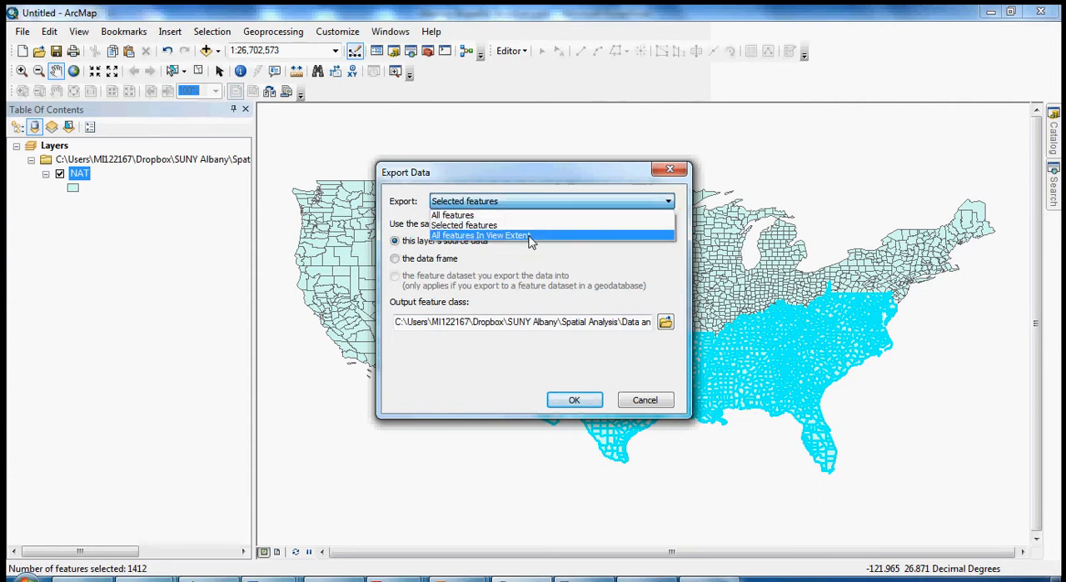
left_click(469, 226)
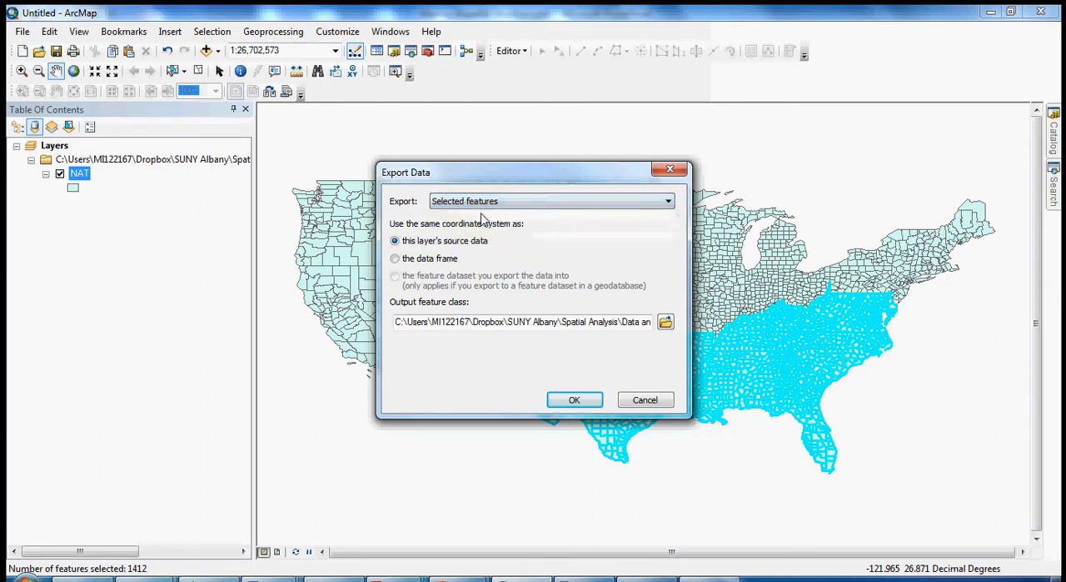
Export to the shapefile nat_south.shp in the Balleretal2001 folder, replacing the existing file.
left_click(665, 323)
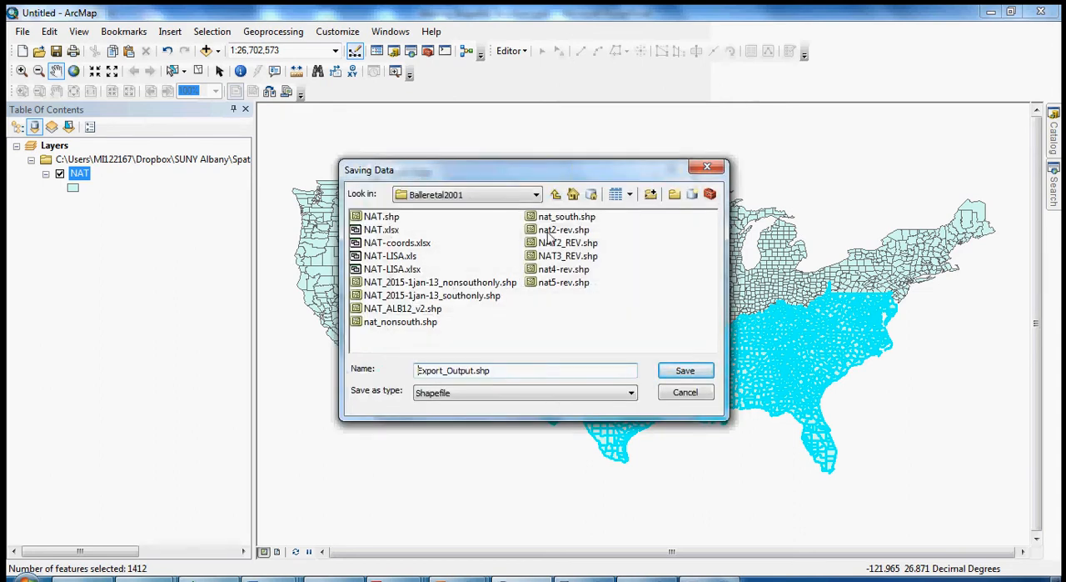
left_click(567, 218)
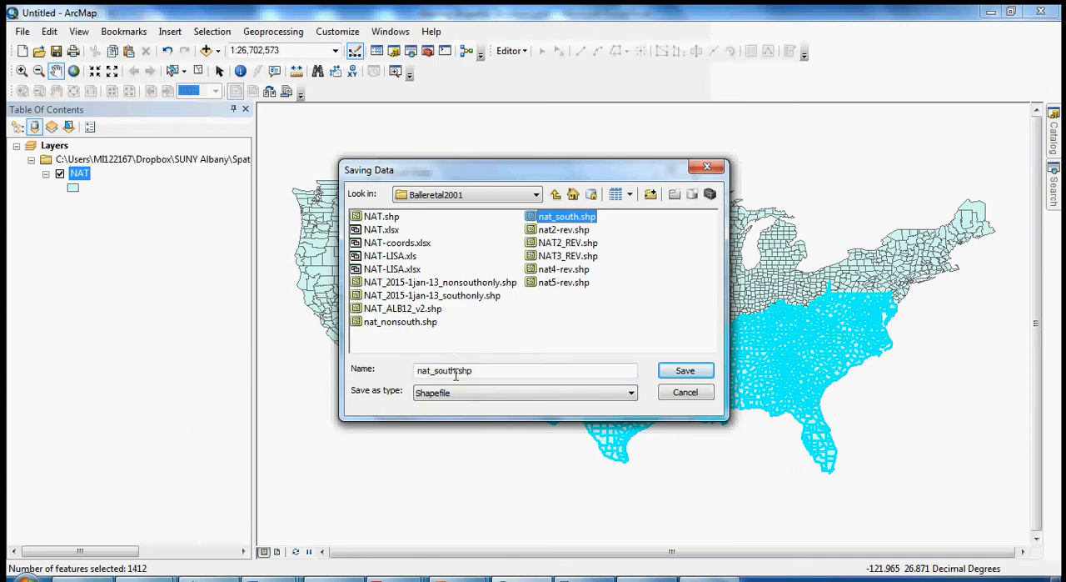
left_click(679, 373)
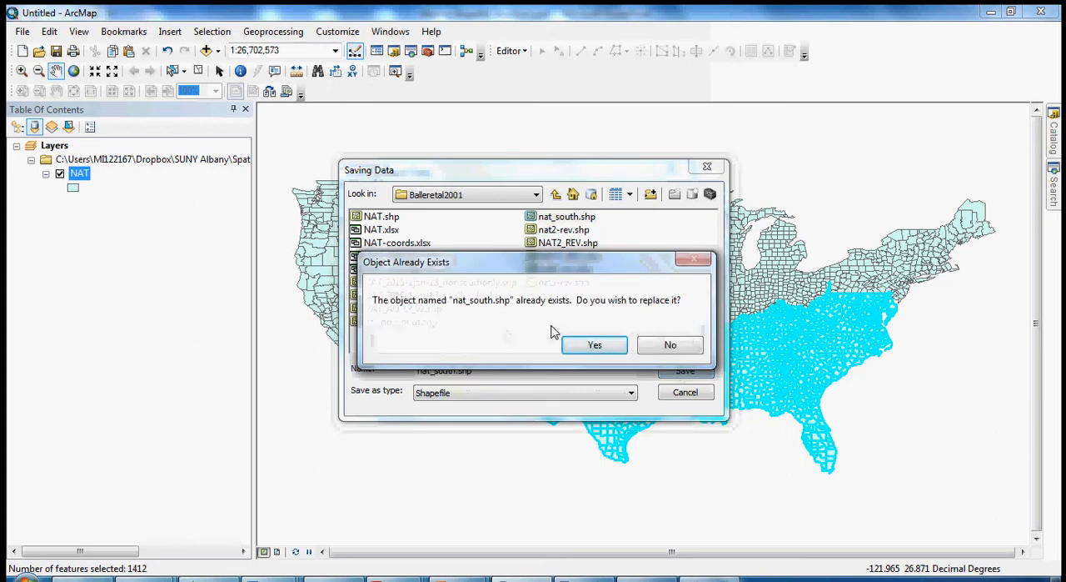
left_click(598, 353)
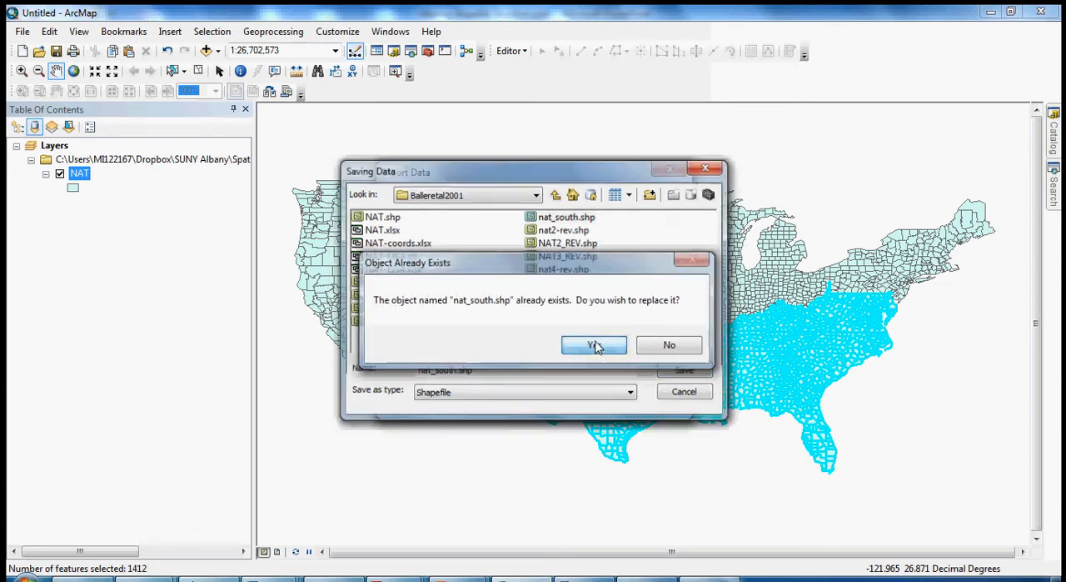
left_click(574, 400)
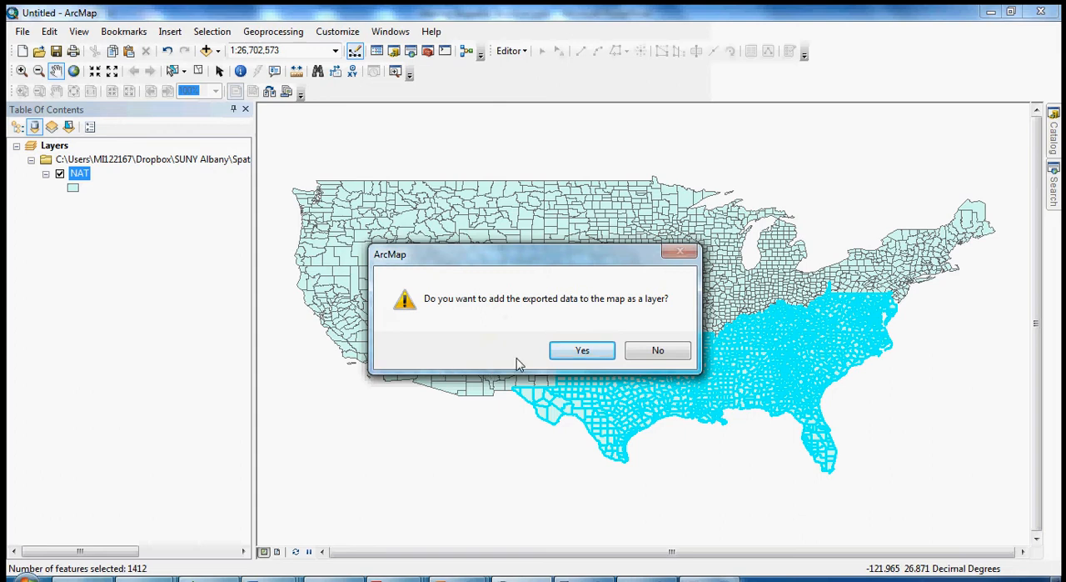
Add the exported nat_south data to the map, check it with the NAT layer temporarily hidden, and remove the nat_south layer.
left_click(585, 351)
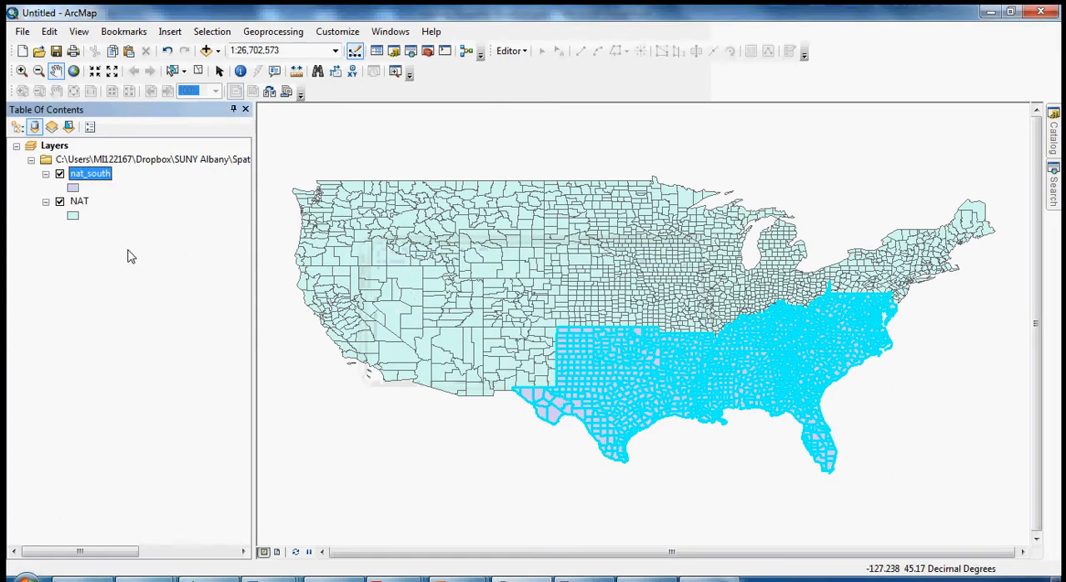
left_click(59, 201)
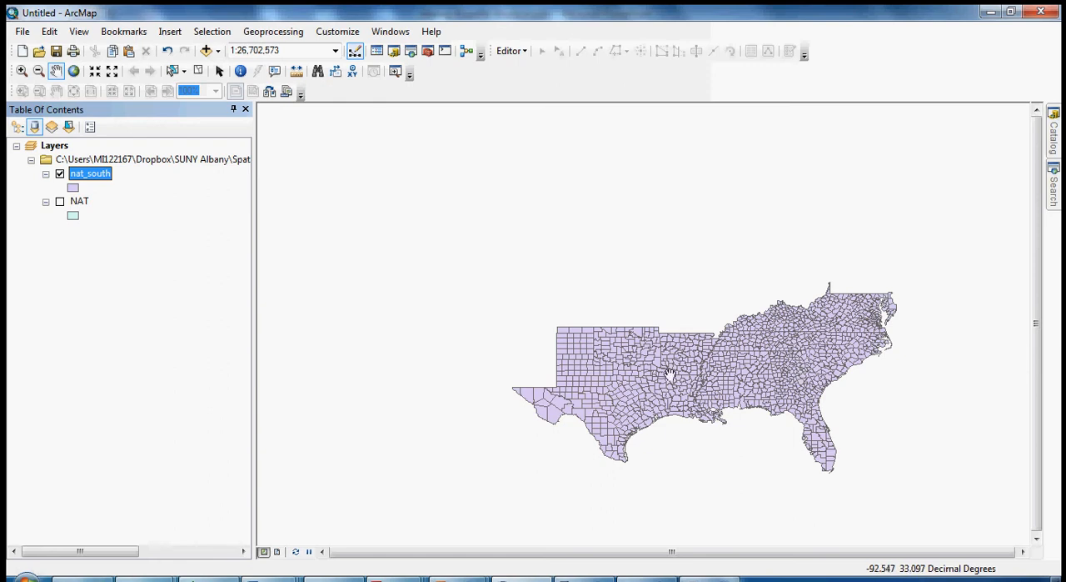
left_click(59, 202)
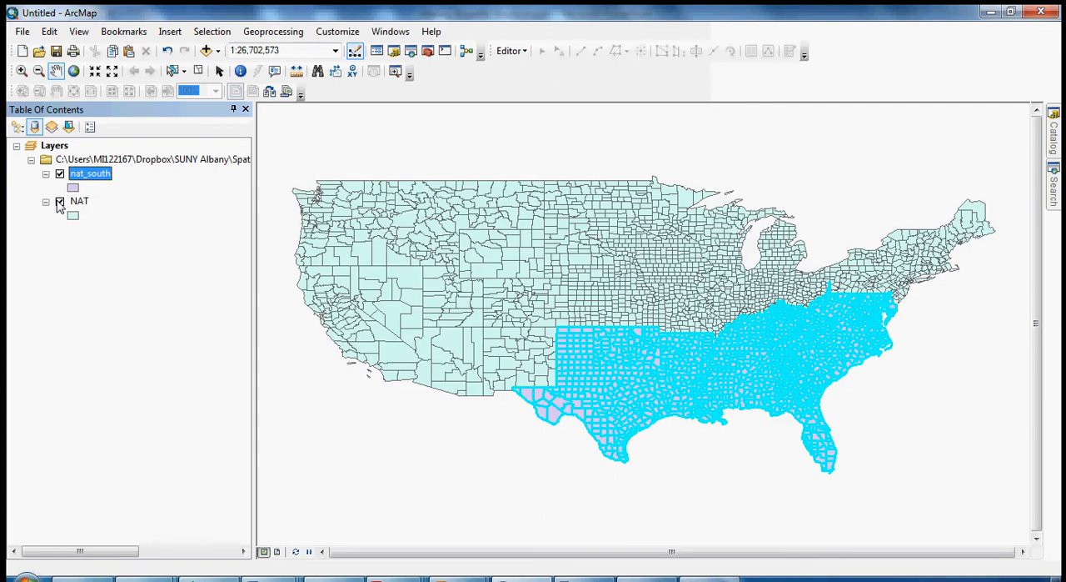
right_click(97, 179)
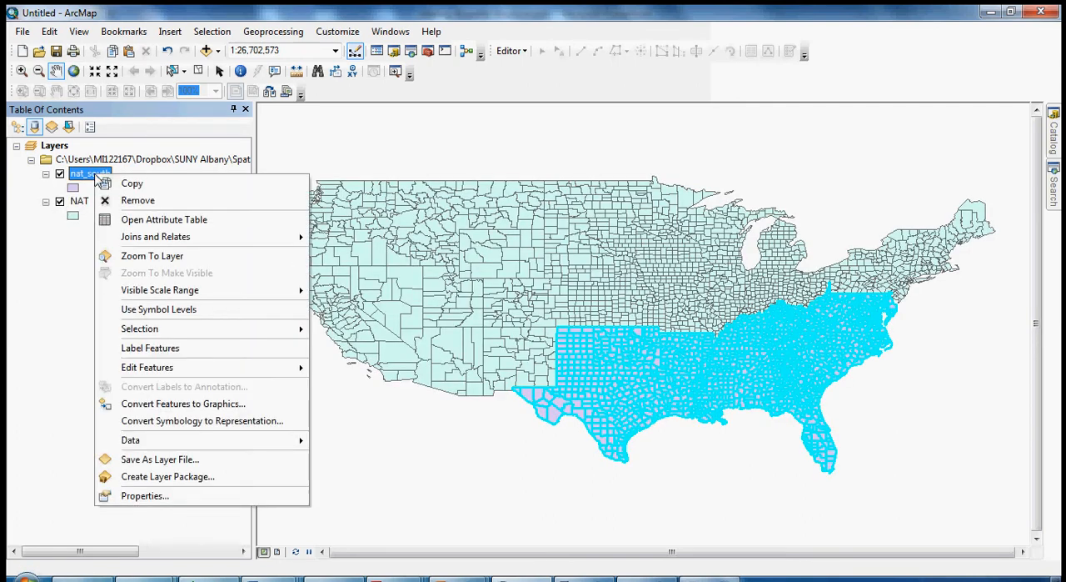
left_click(125, 198)
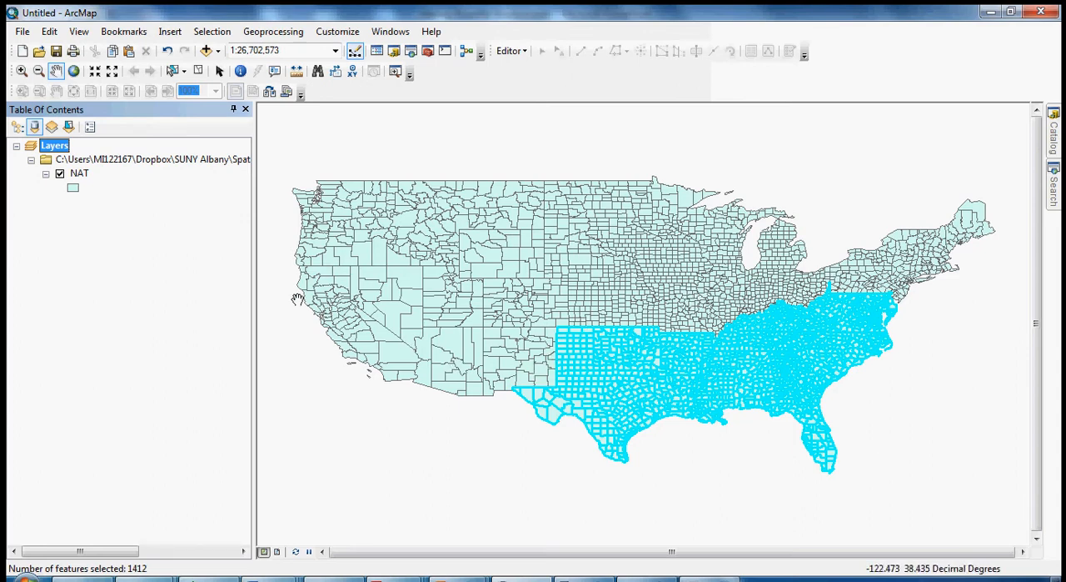
Switch the selection in the NAT attribute table so the non-southern counties are selected, and close the table.
left_click(80, 174)
right_click(85, 178)
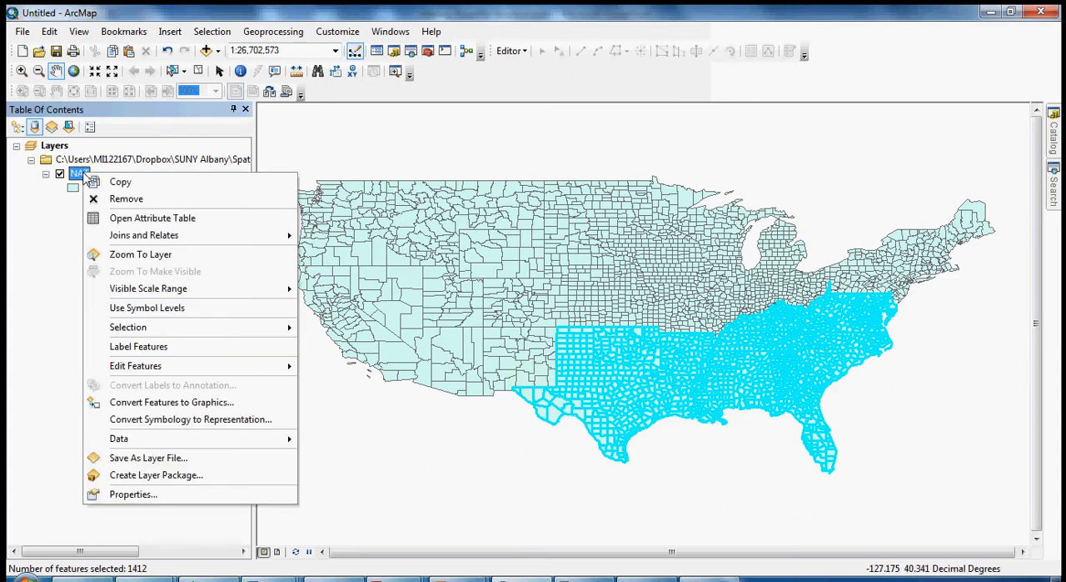
left_click(137, 218)
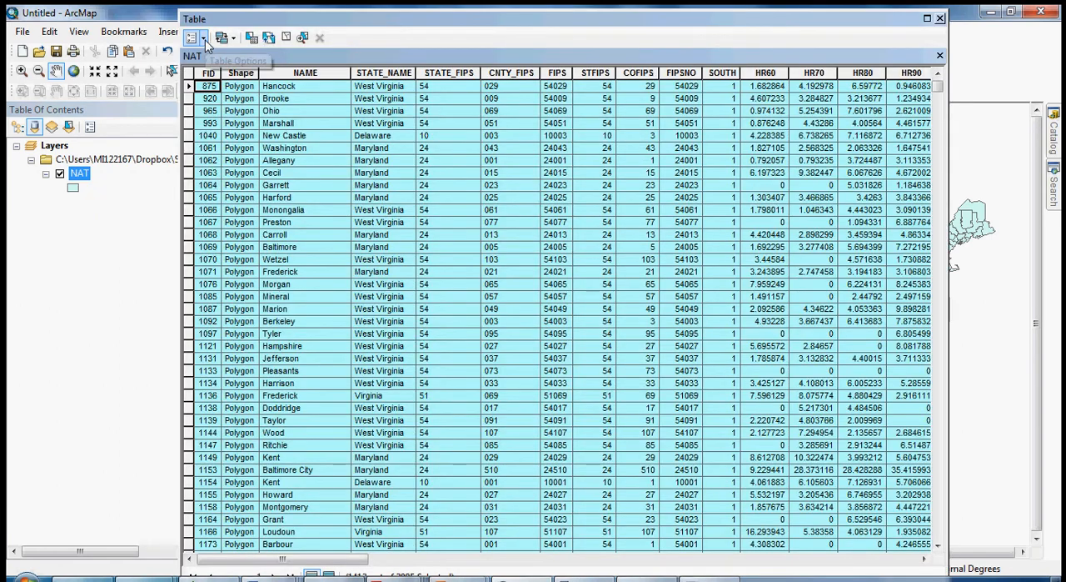
left_click(205, 42)
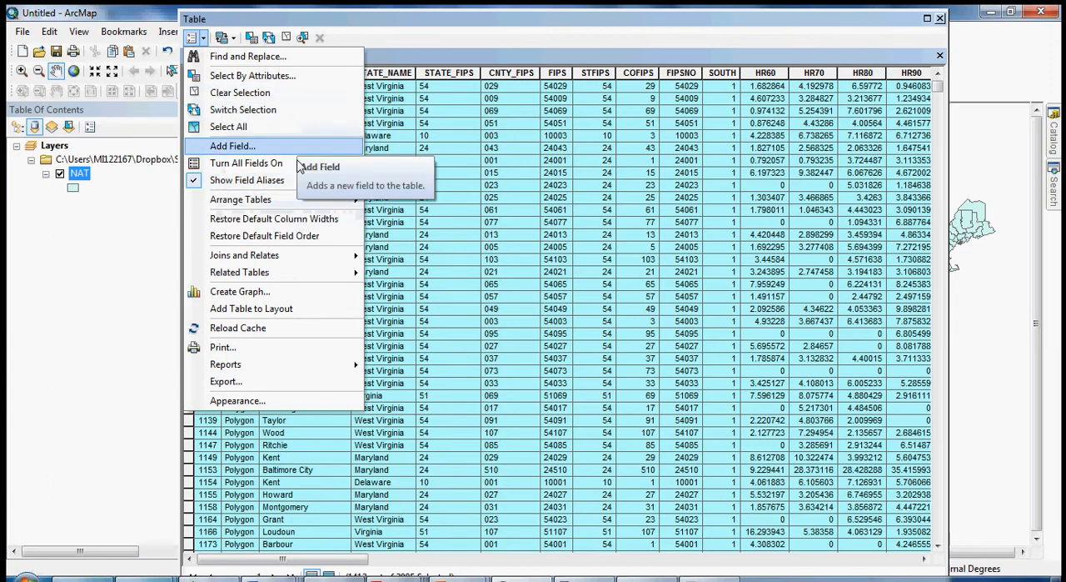
left_click(273, 111)
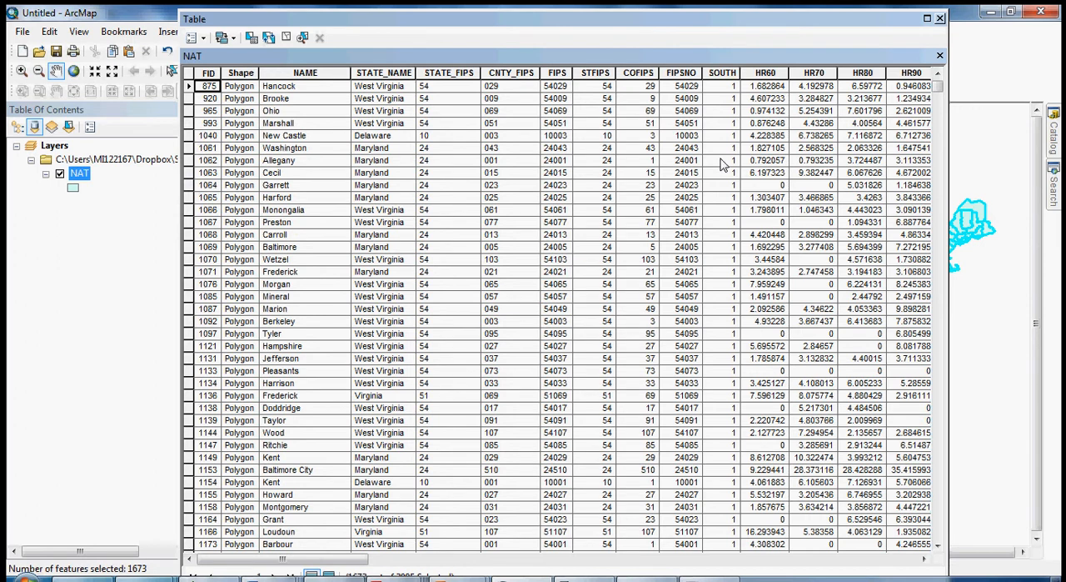
left_click(940, 17)
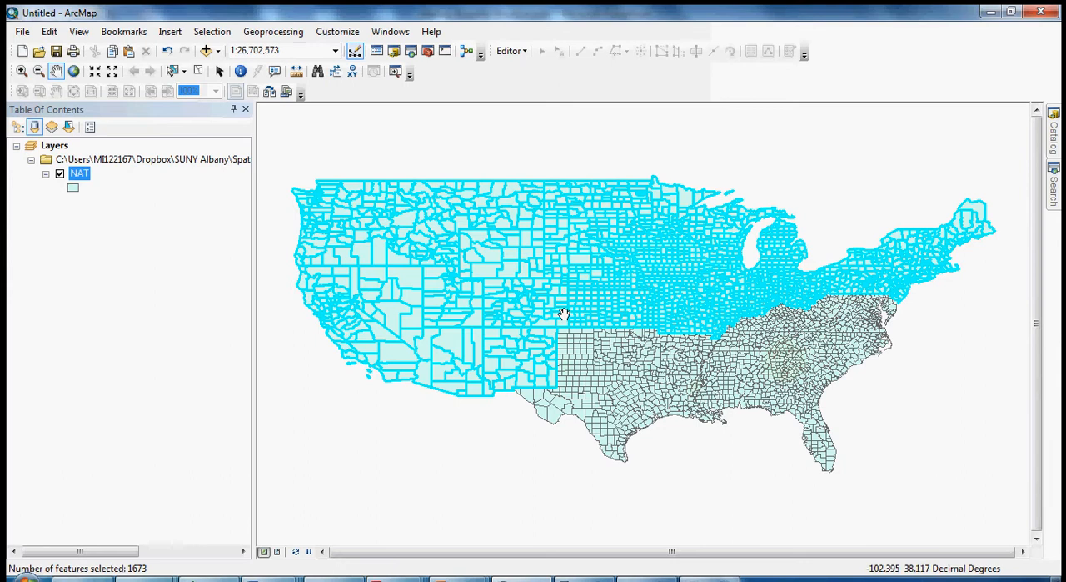
Export the selected NAT features to the shapefile nat_nonsouth.shp in the Balleretal2001 folder, replacing the existing file.
right_click(73, 180)
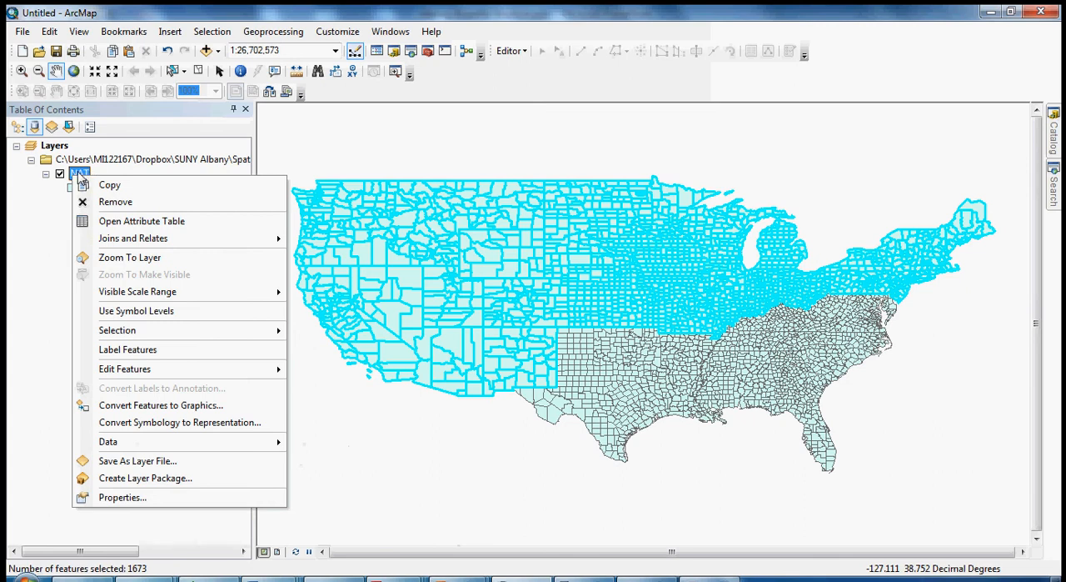
mouse_move(101, 442)
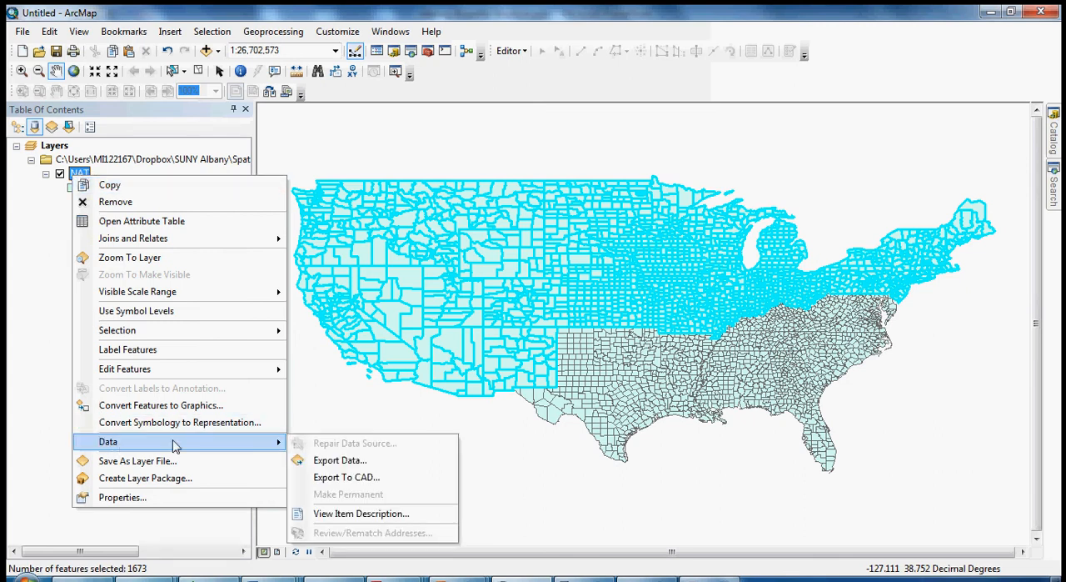
left_click(324, 462)
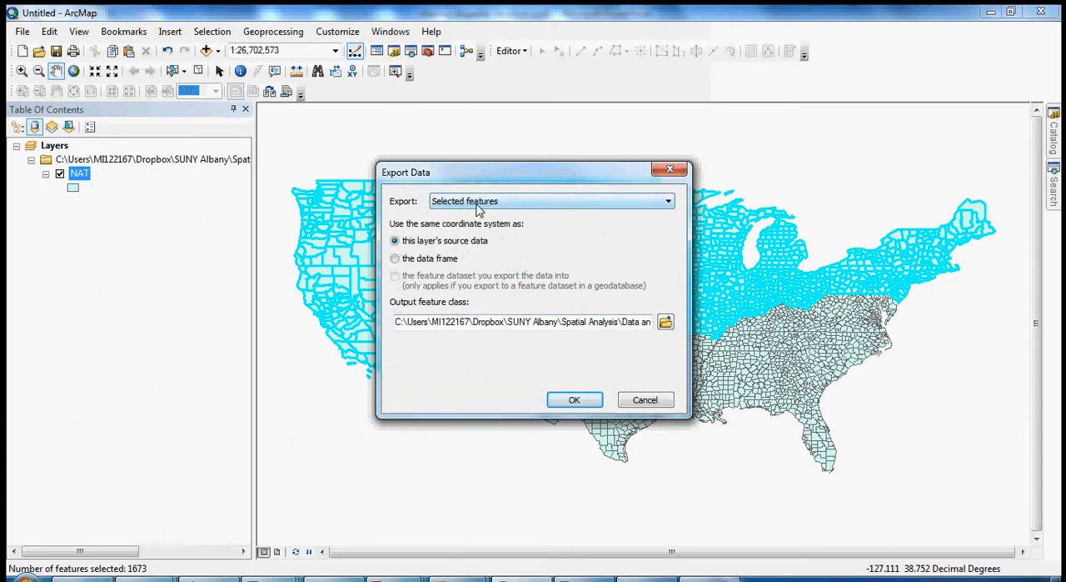
left_click(666, 321)
left_click(419, 325)
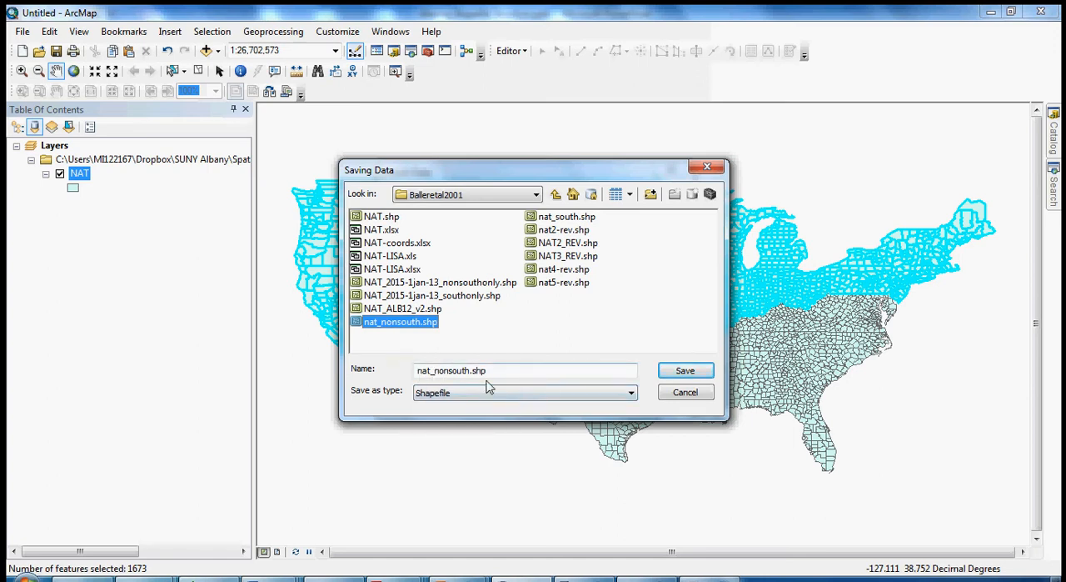
left_click(692, 371)
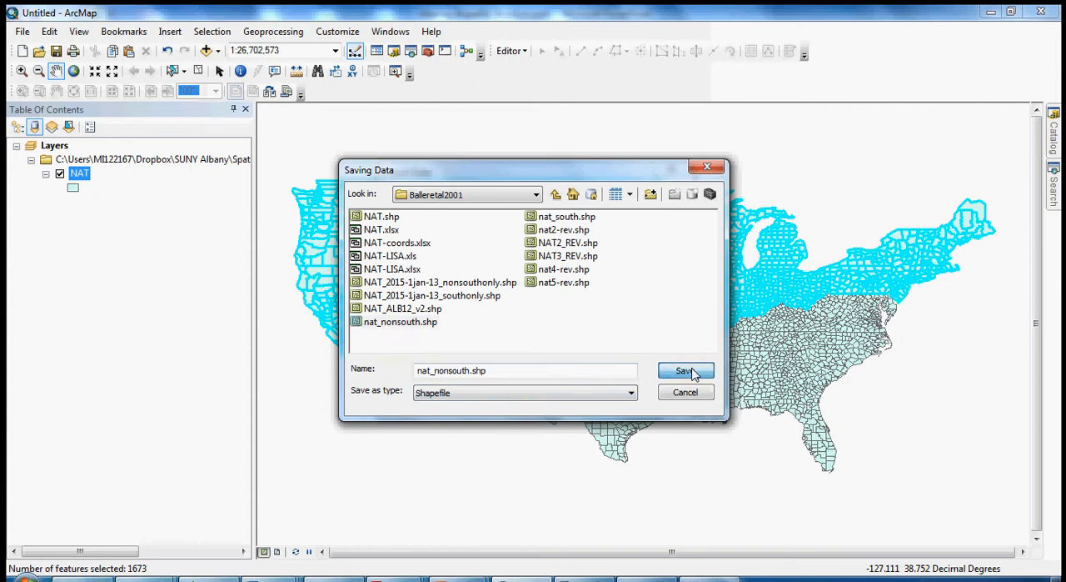
left_click(604, 348)
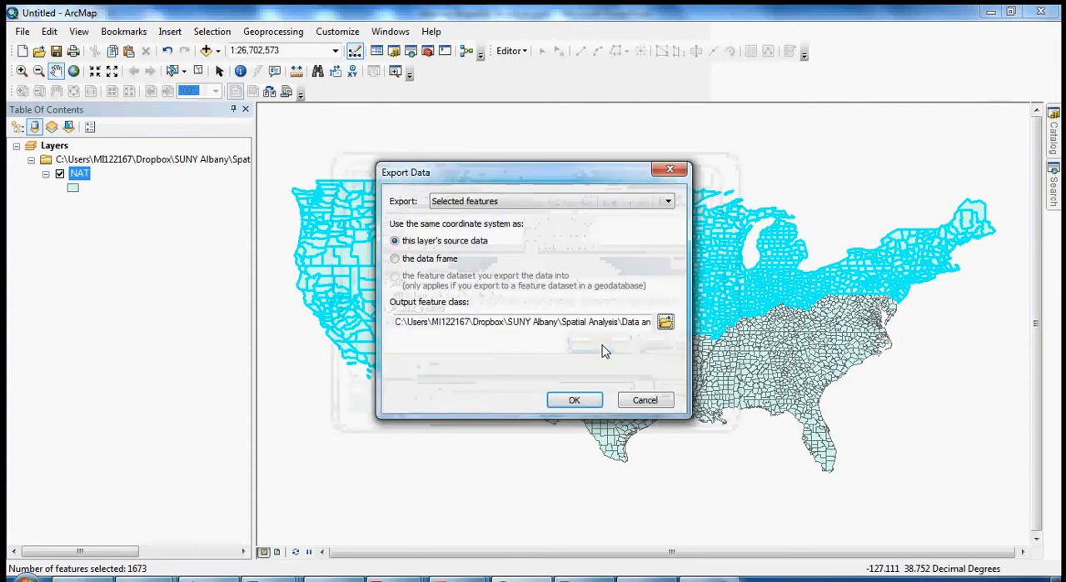
left_click(575, 401)
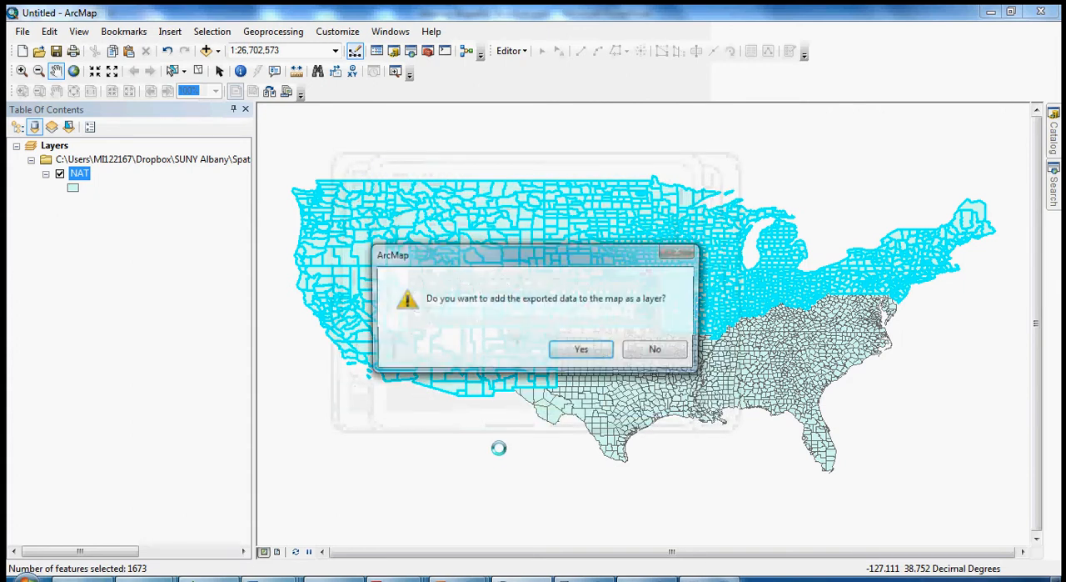
Add the exported nat_nonsouth data to the map, check it with the NAT layer temporarily hidden, and remove the nat_nonsouth layer.
left_click(583, 351)
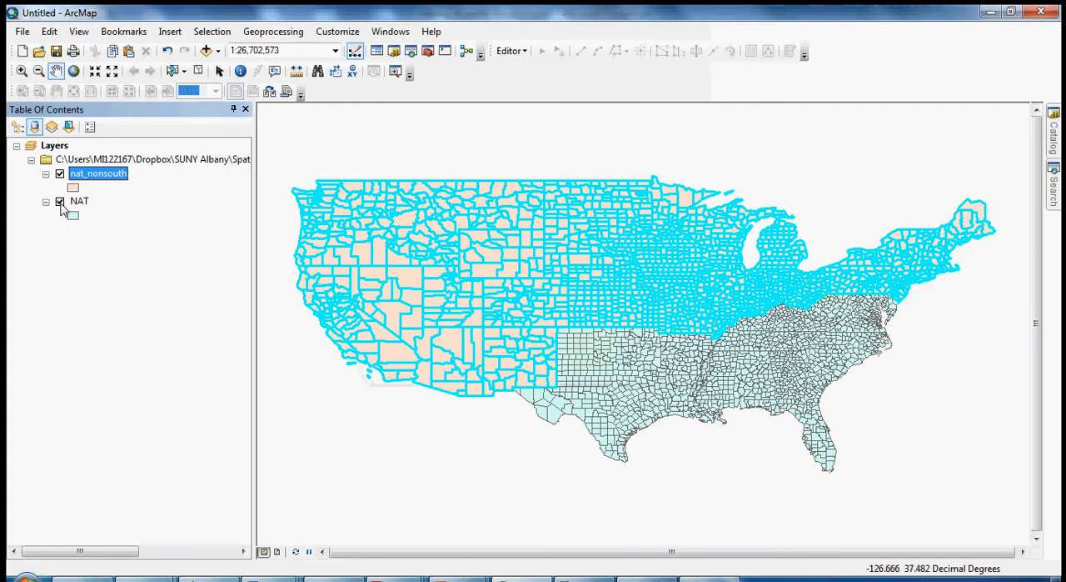
left_click(60, 201)
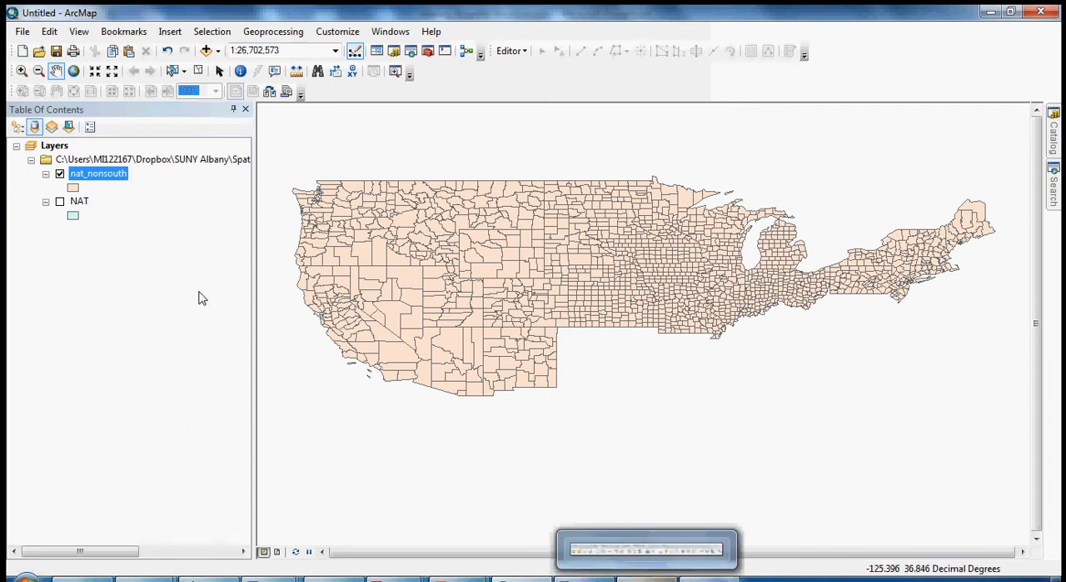
left_click(59, 201)
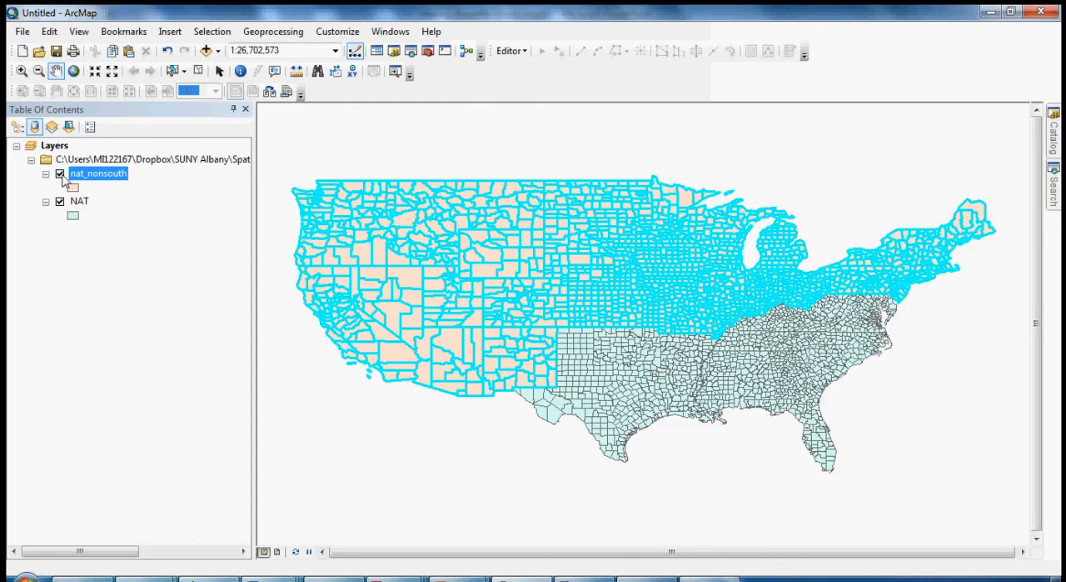
right_click(99, 176)
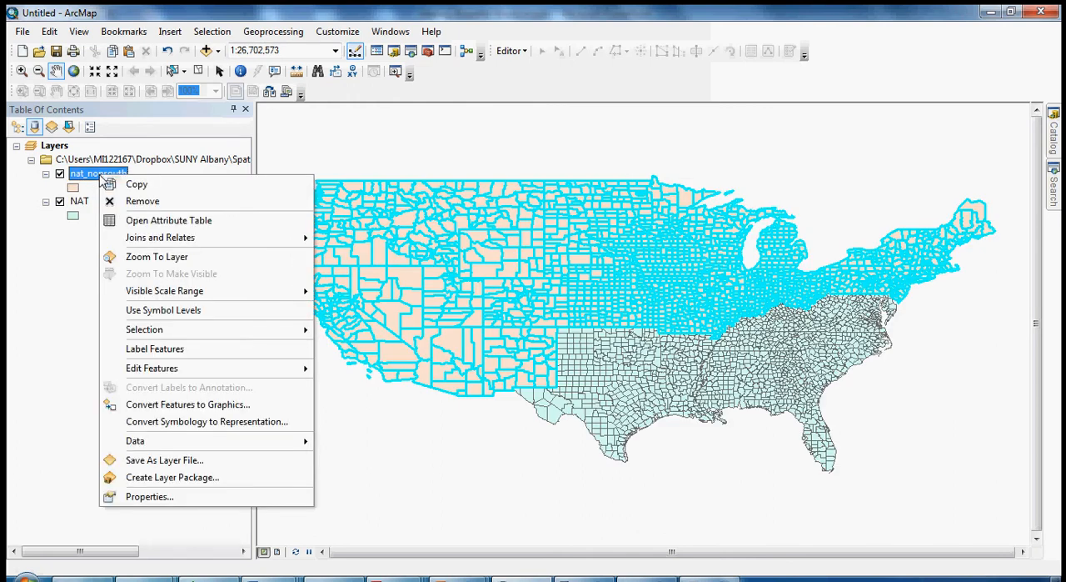
left_click(135, 203)
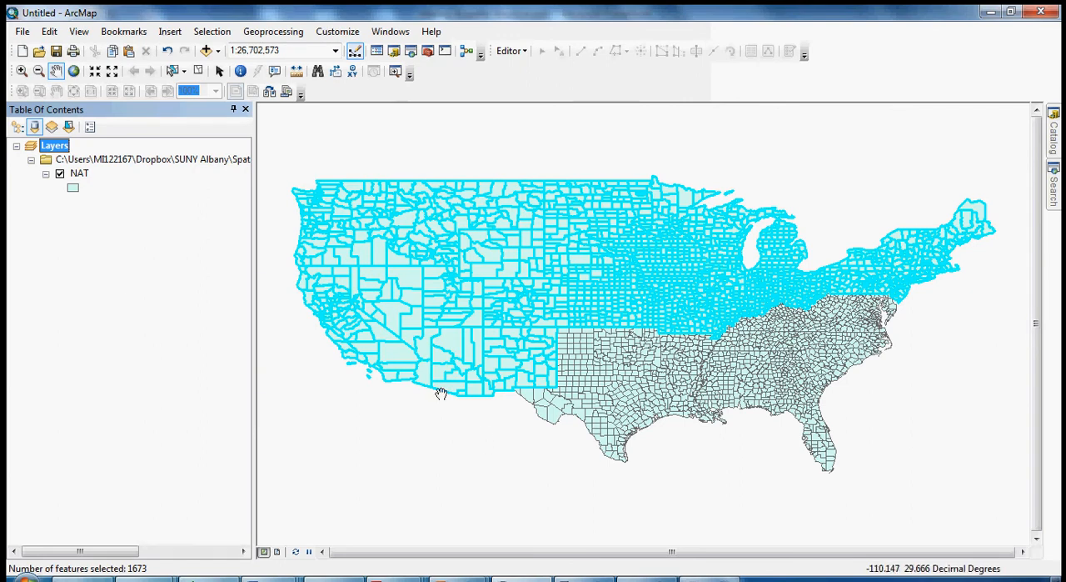
Clear the feature selection through the NAT attribute table and close the table.
right_click(81, 173)
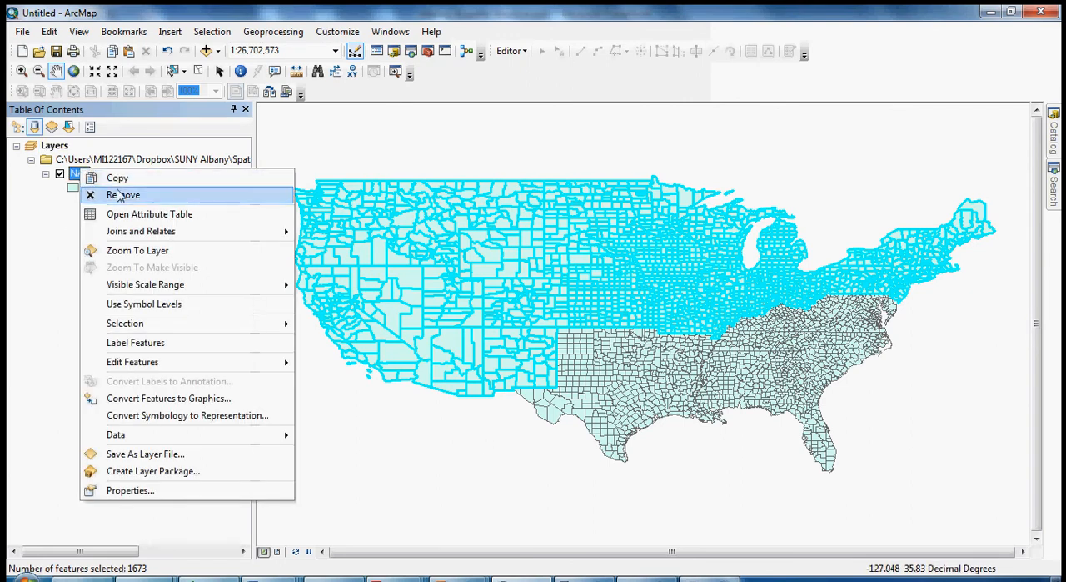
left_click(133, 214)
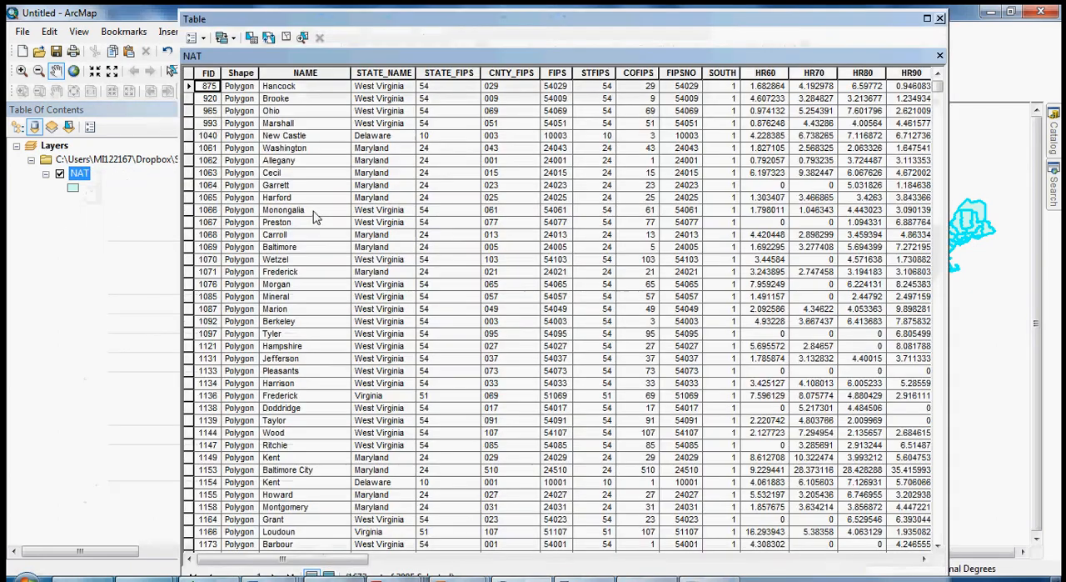
left_click(204, 39)
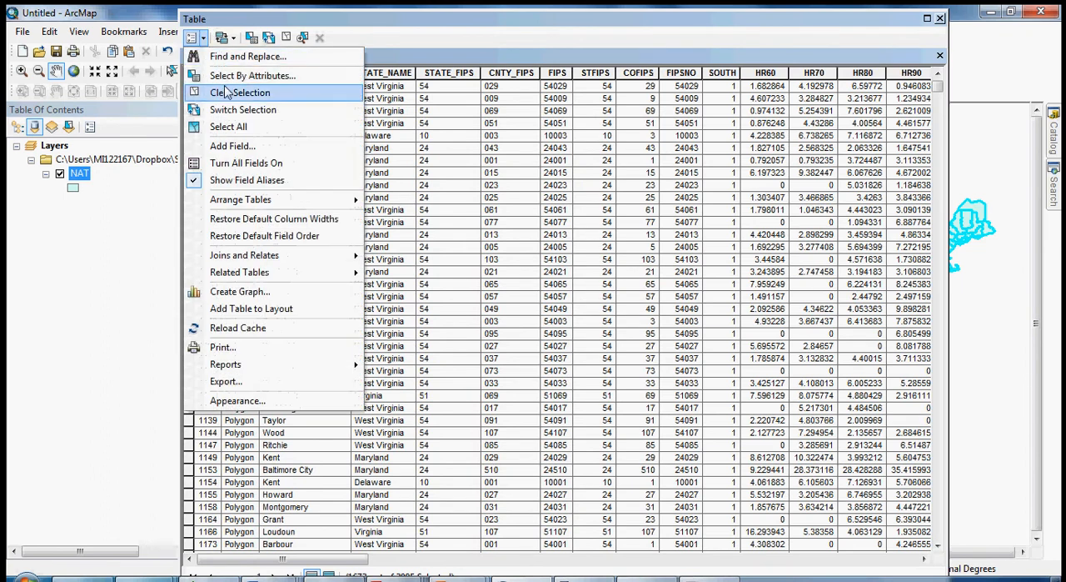
left_click(217, 172)
left_click(940, 19)
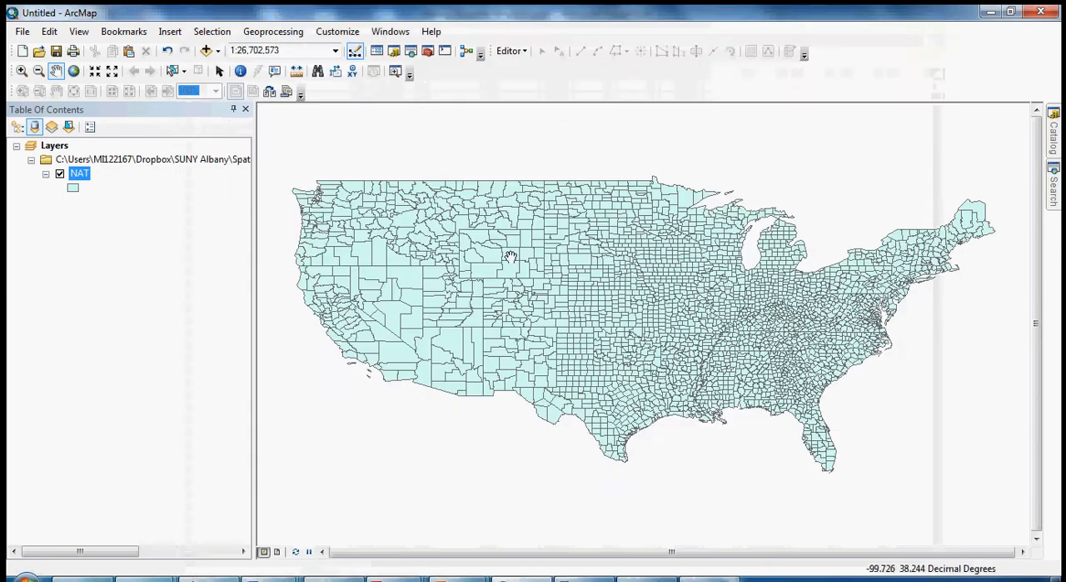
Switch to GeoDa and connect to the spatial file NAT.SHP in the Balleretal2001 folder.
mouse_move(710, 578)
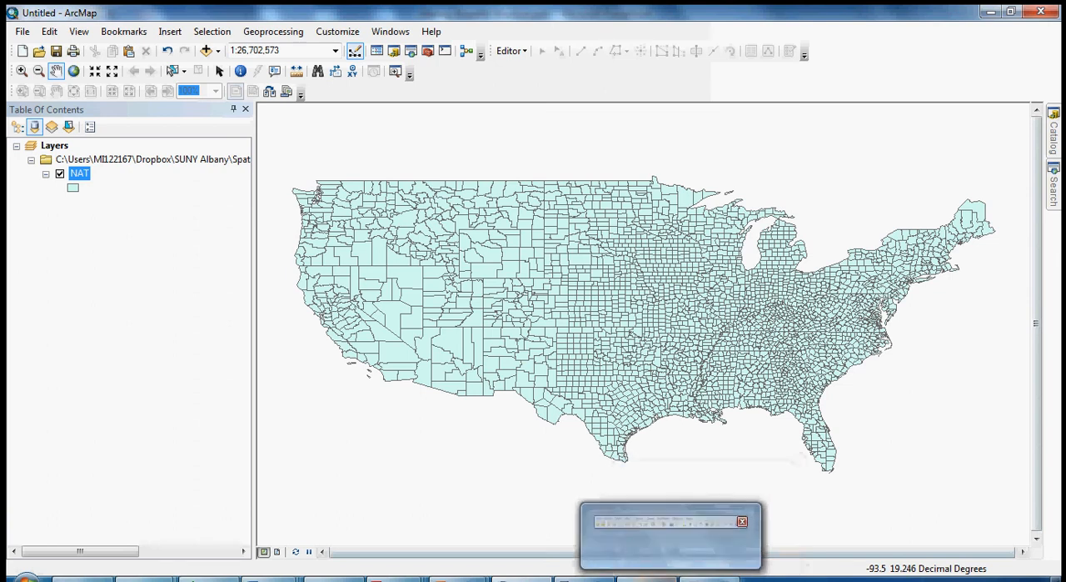
left_click(709, 578)
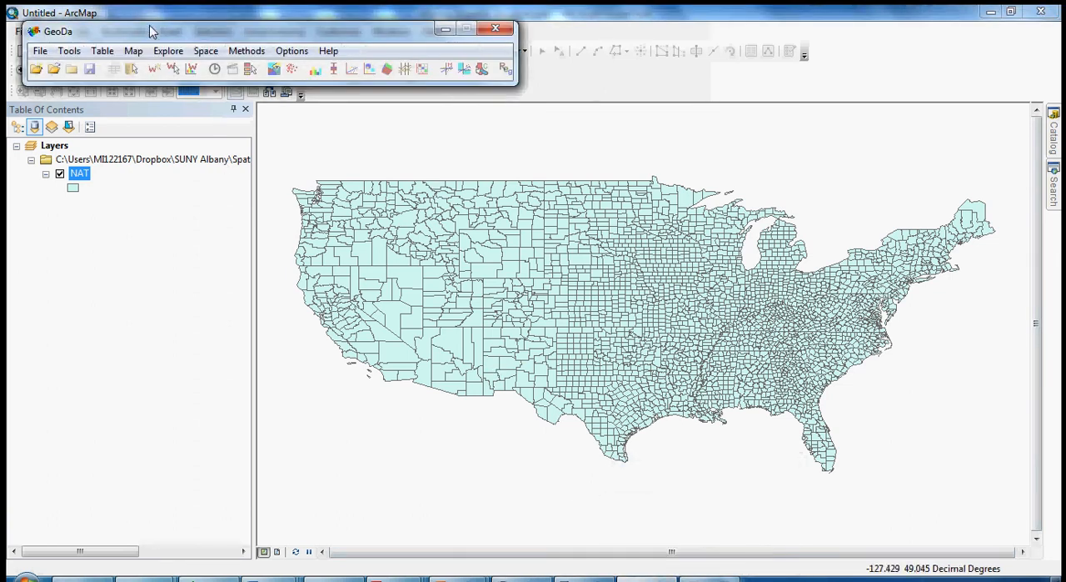
left_click_drag(153, 32, 261, 93)
left_click(150, 130)
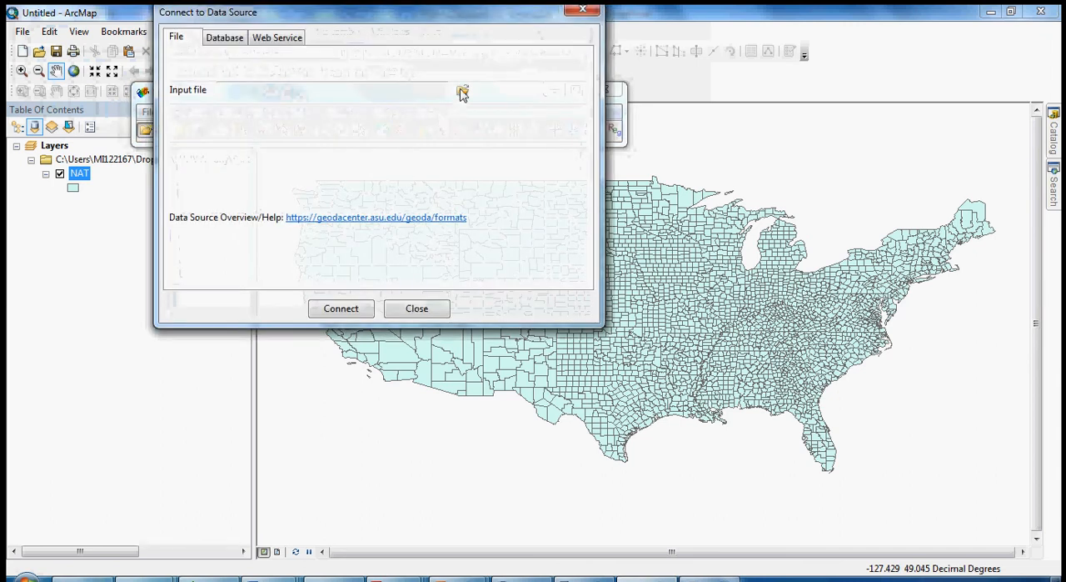
left_click(462, 93)
left_click(510, 99)
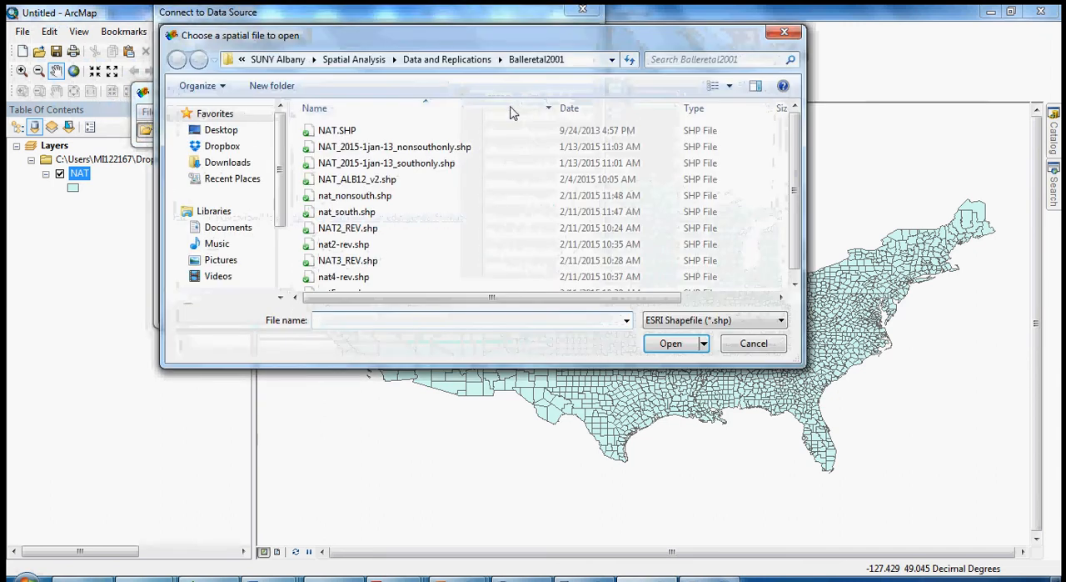
left_click(346, 132)
double_click(347, 133)
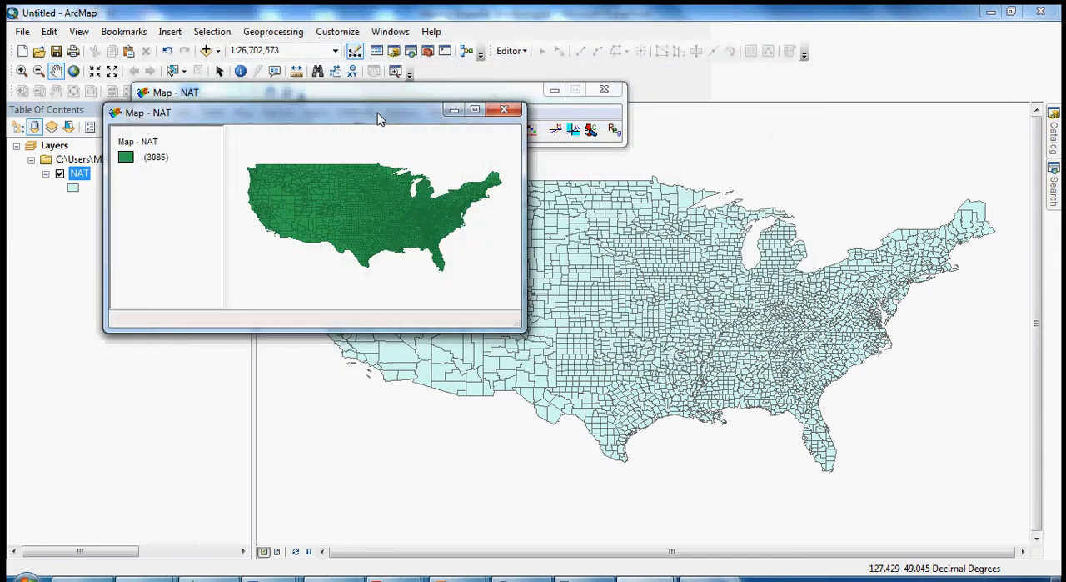
Move the NAT map window clear of the GeoDa toolbar, enlarge it, and open the NAT attribute table.
left_click_drag(377, 113, 730, 210)
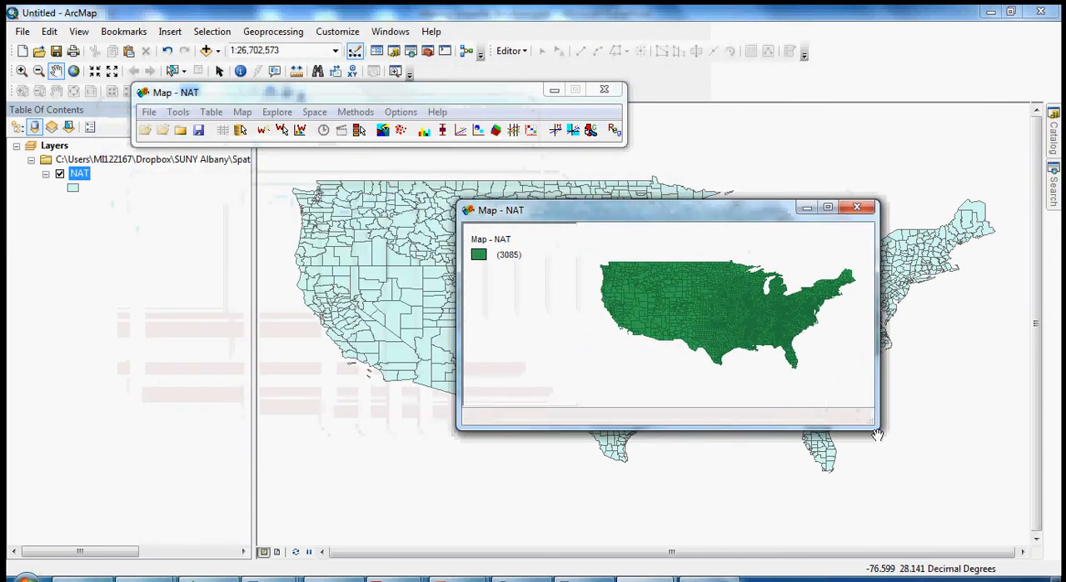
left_click_drag(878, 428, 959, 523)
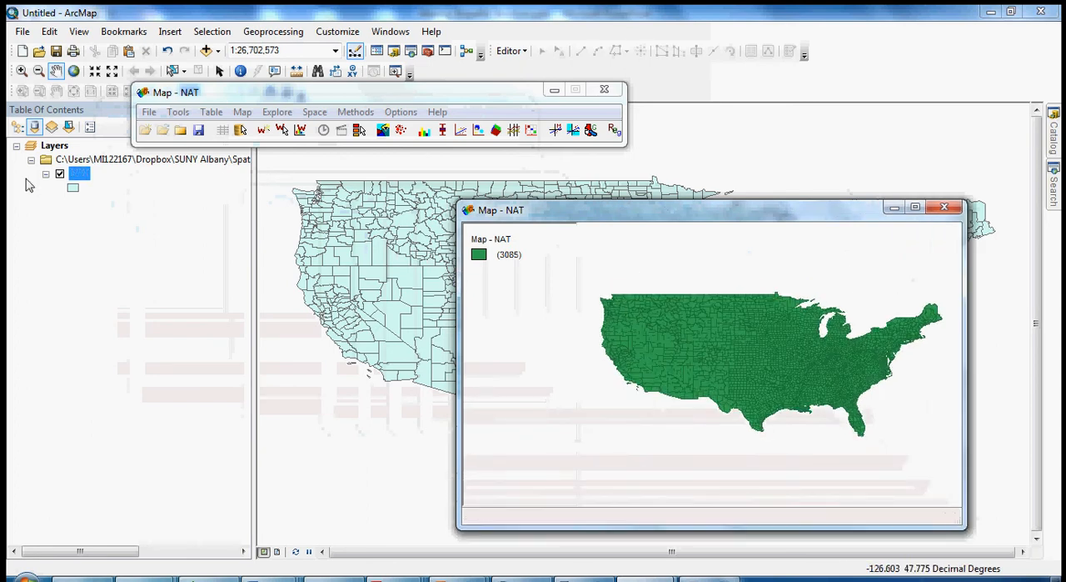
left_click(188, 95)
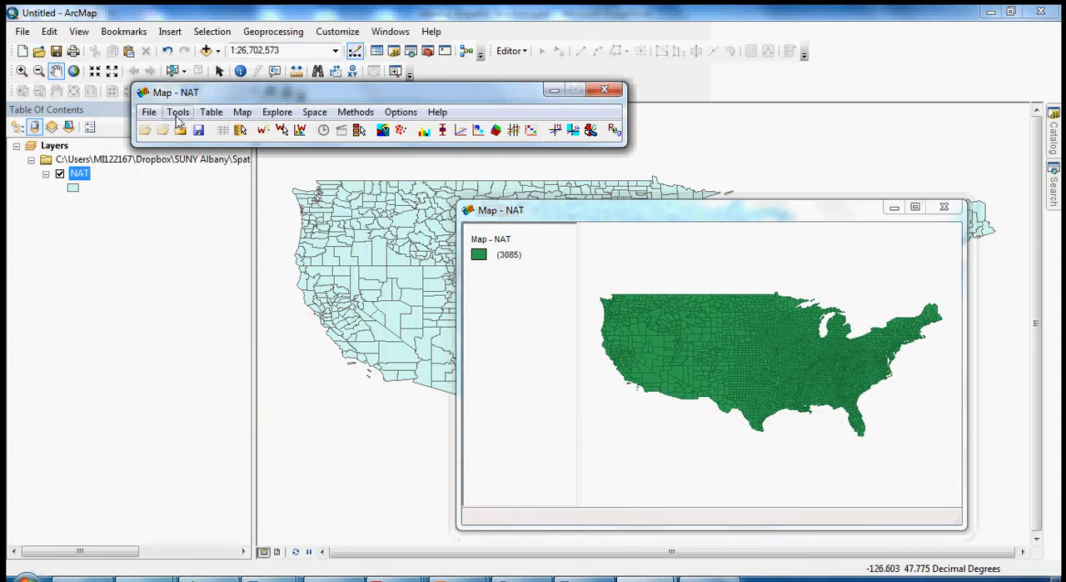
left_click(227, 130)
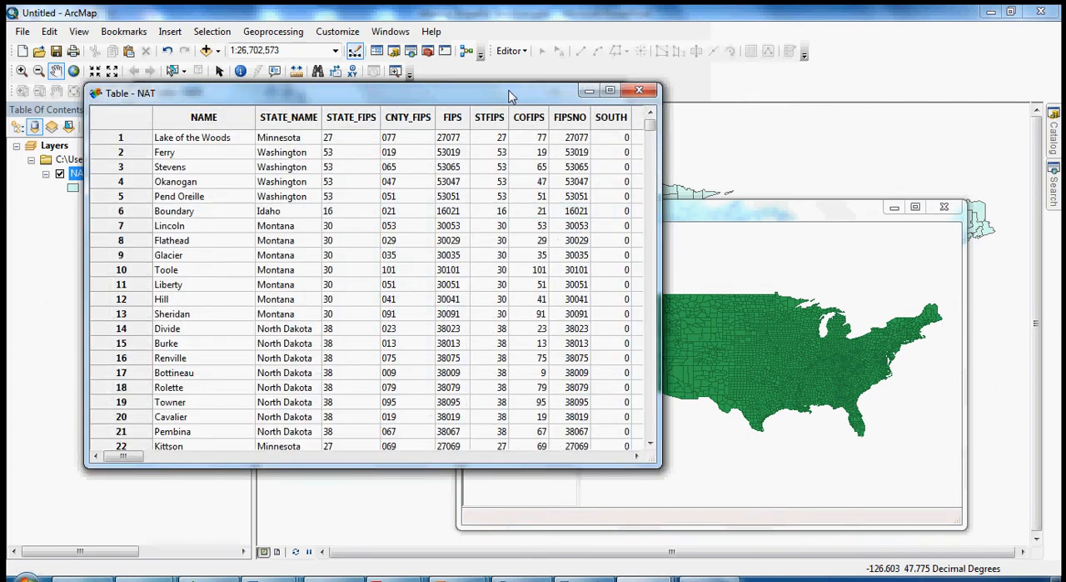
Move the NAT table window off the map and sort the table by SOUTH in descending order.
left_click_drag(508, 101, 439, 106)
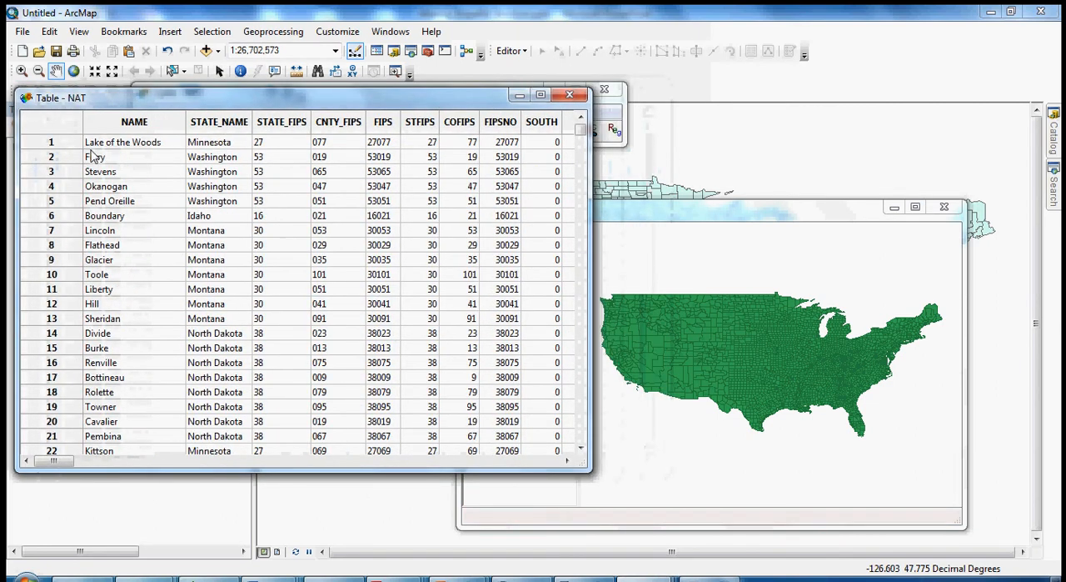
left_click(542, 125)
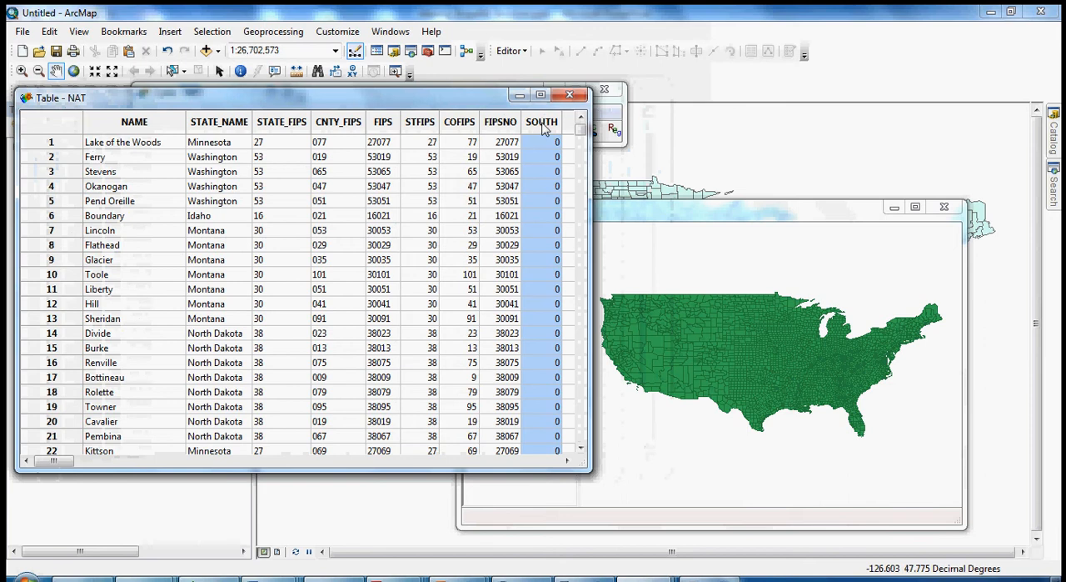
double_click(543, 125)
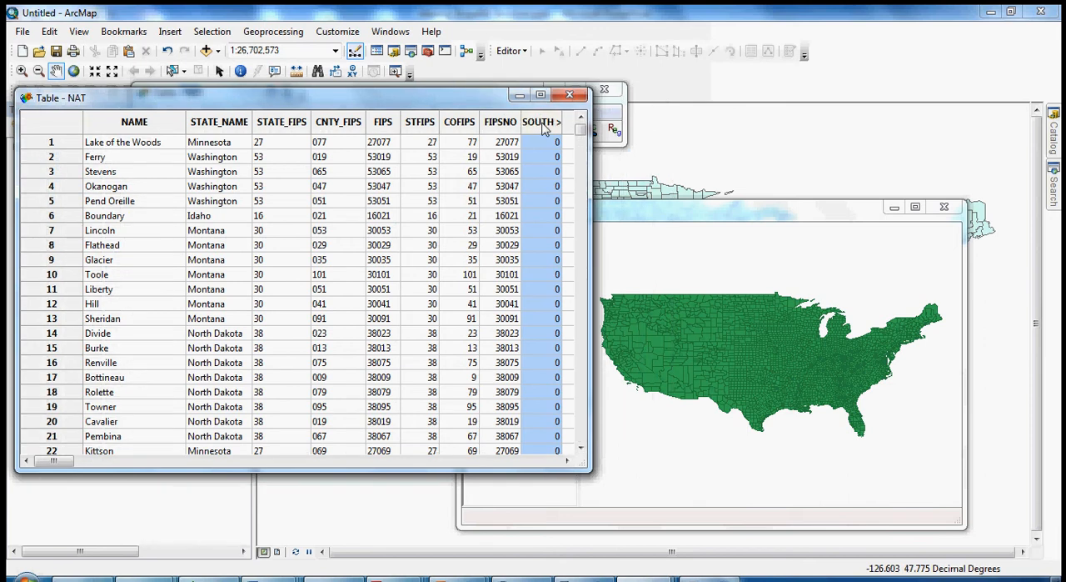
double_click(543, 125)
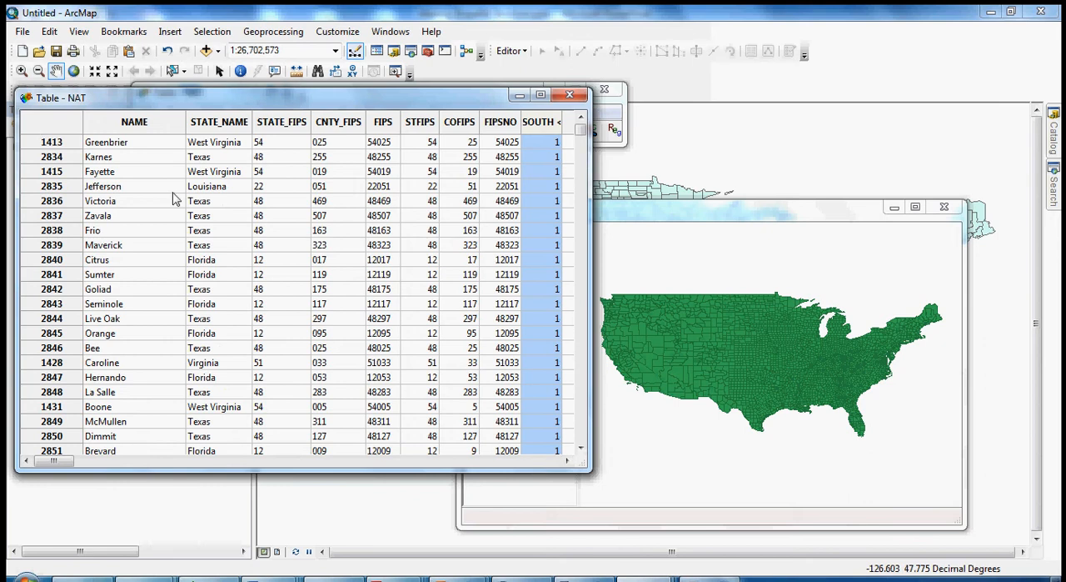
Select all southern counties with the Selection Tool, using SOUTH as the selection variable and a range from 1 to 1.
right_click(547, 133)
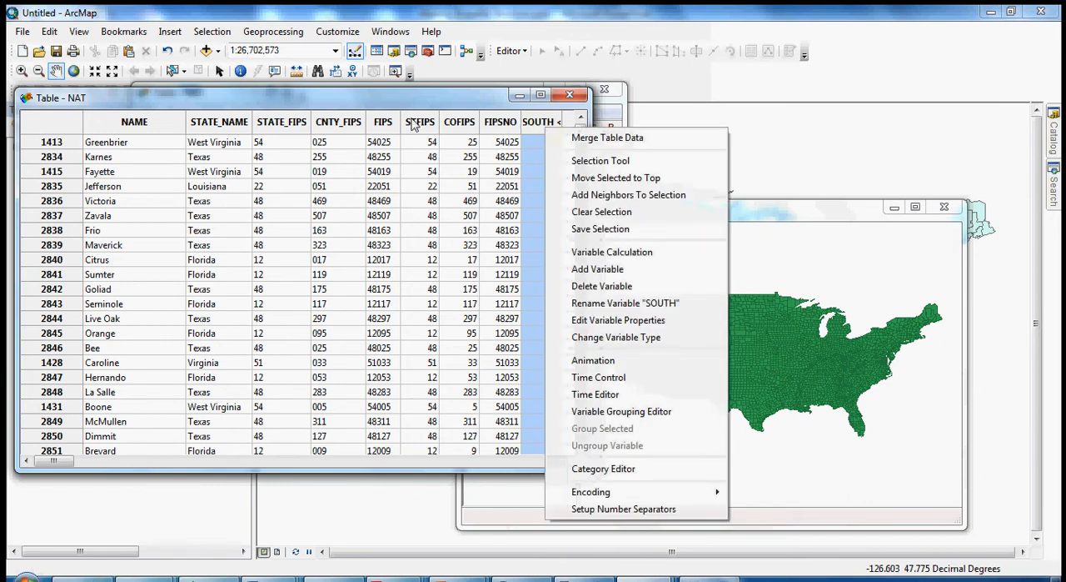
left_click(585, 163)
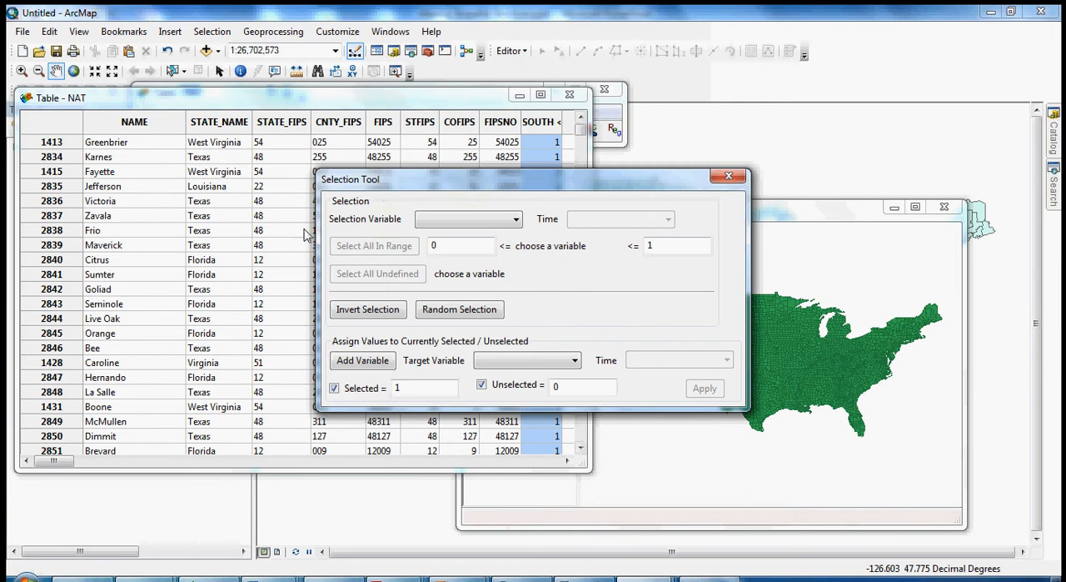
left_click(516, 219)
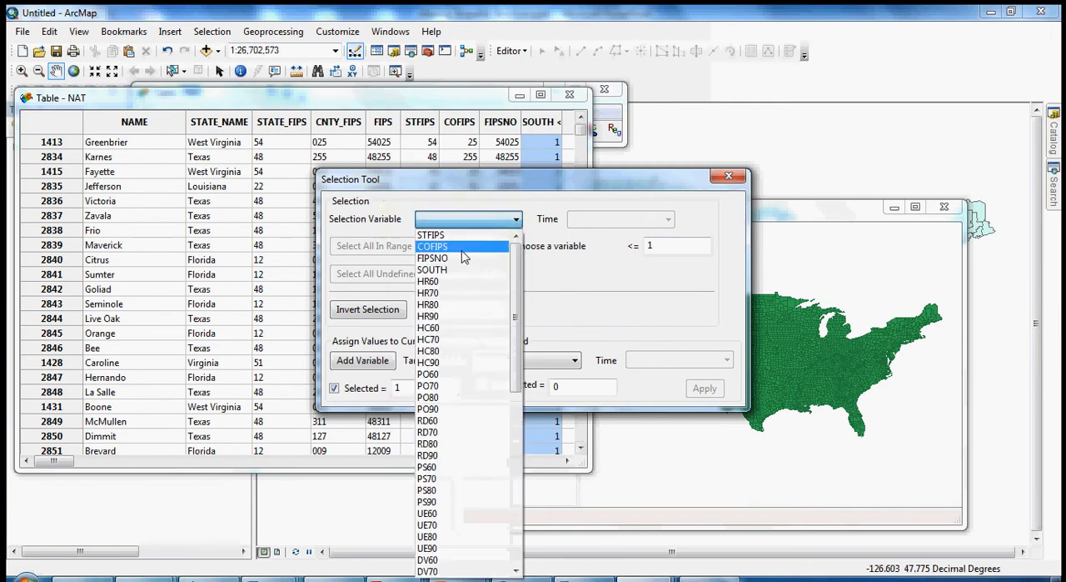
left_click(435, 270)
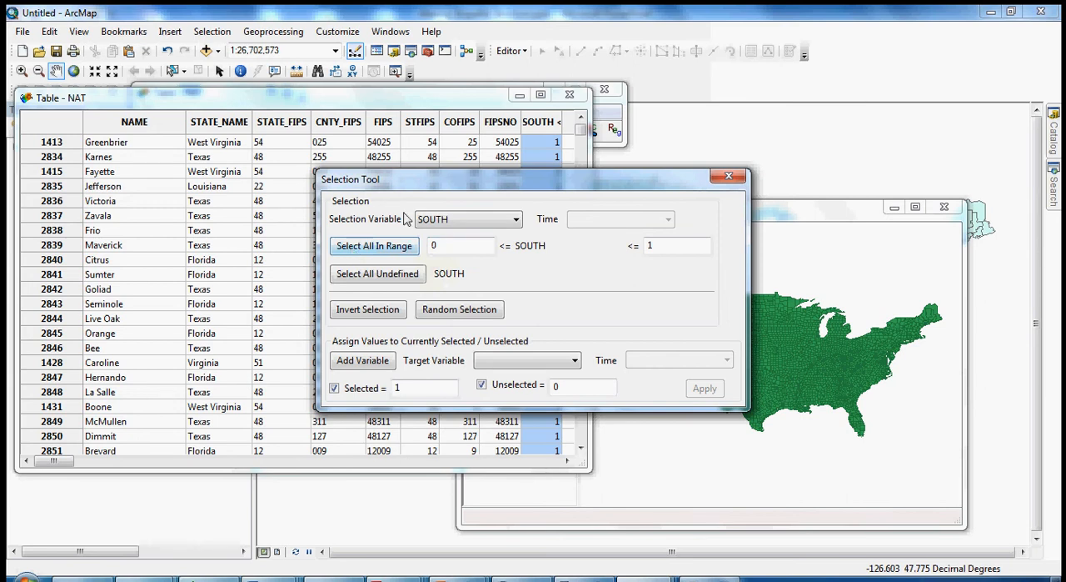
left_click_drag(419, 185, 223, 138)
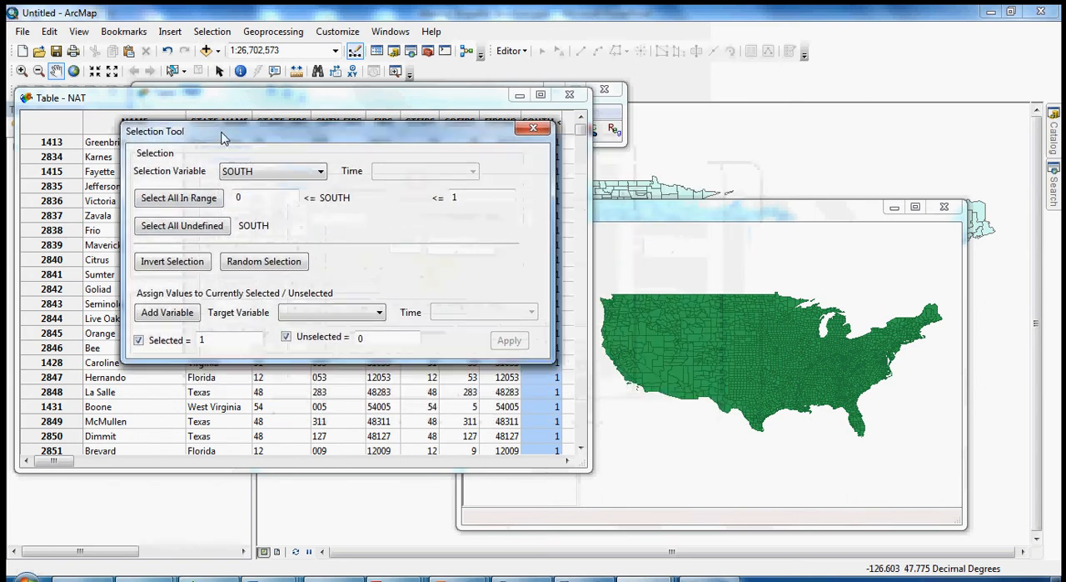
left_click(182, 203)
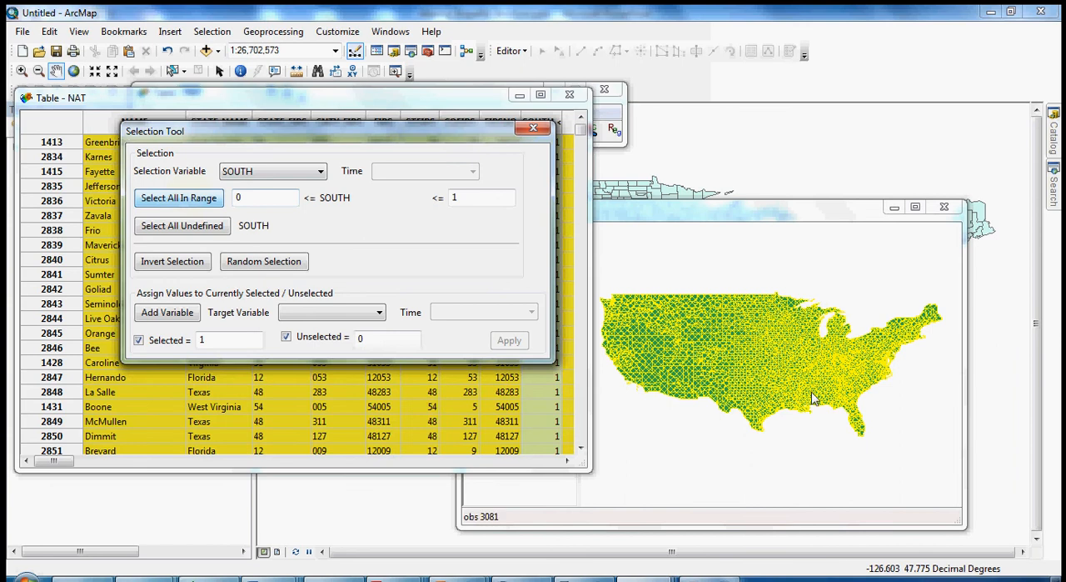
double_click(241, 200)
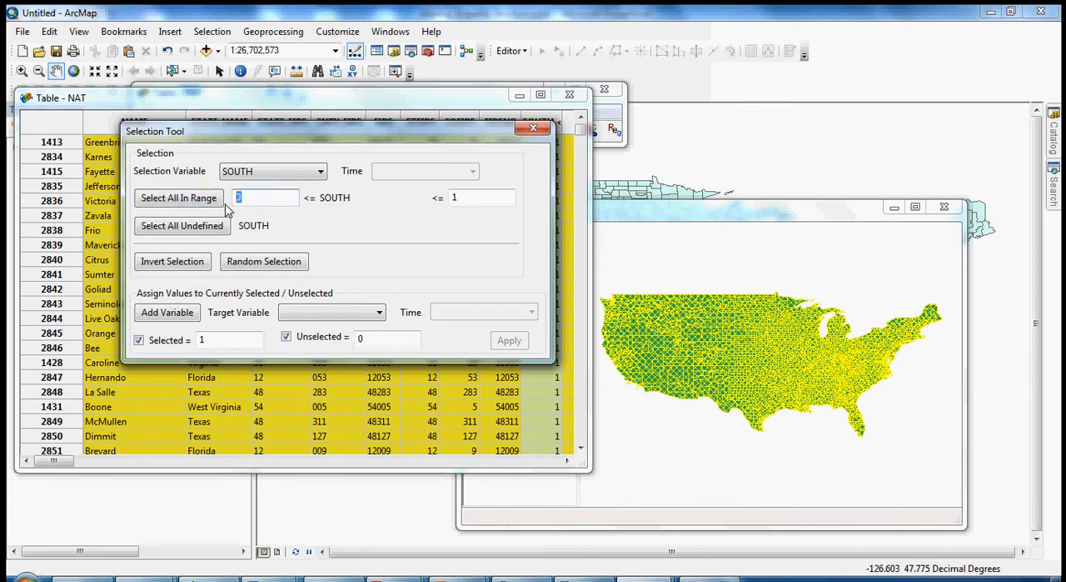
type("1")
left_click(185, 205)
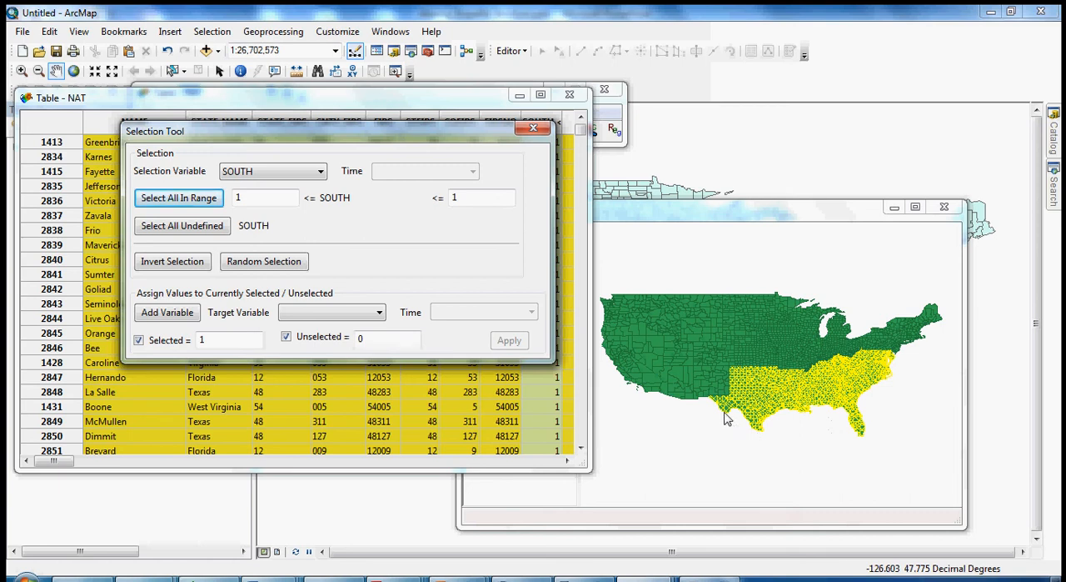
Check the selection on the NAT map and move the table window clear of the GeoDa toolbar.
left_click(745, 221)
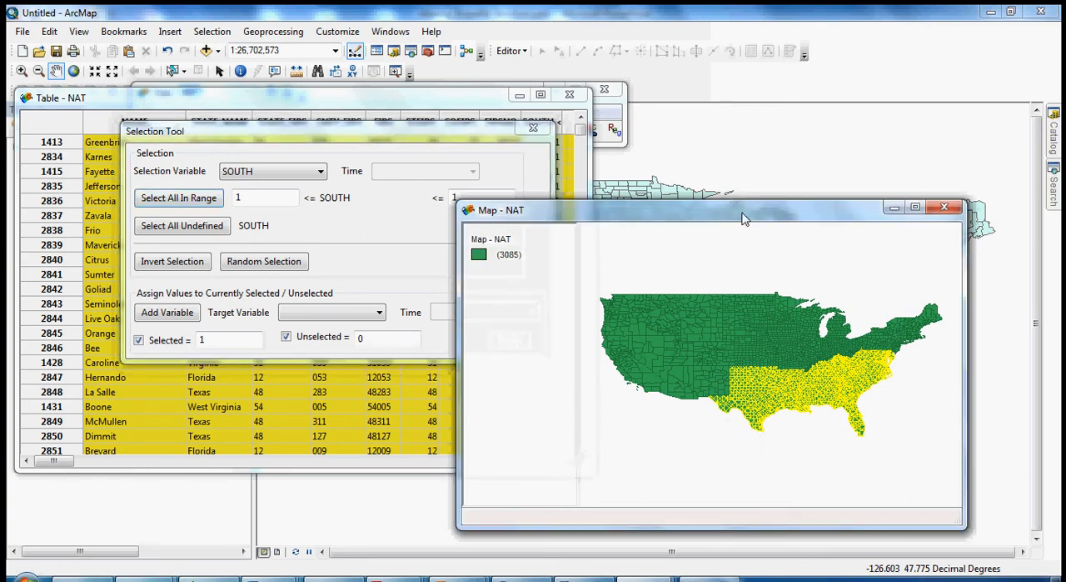
left_click(362, 99)
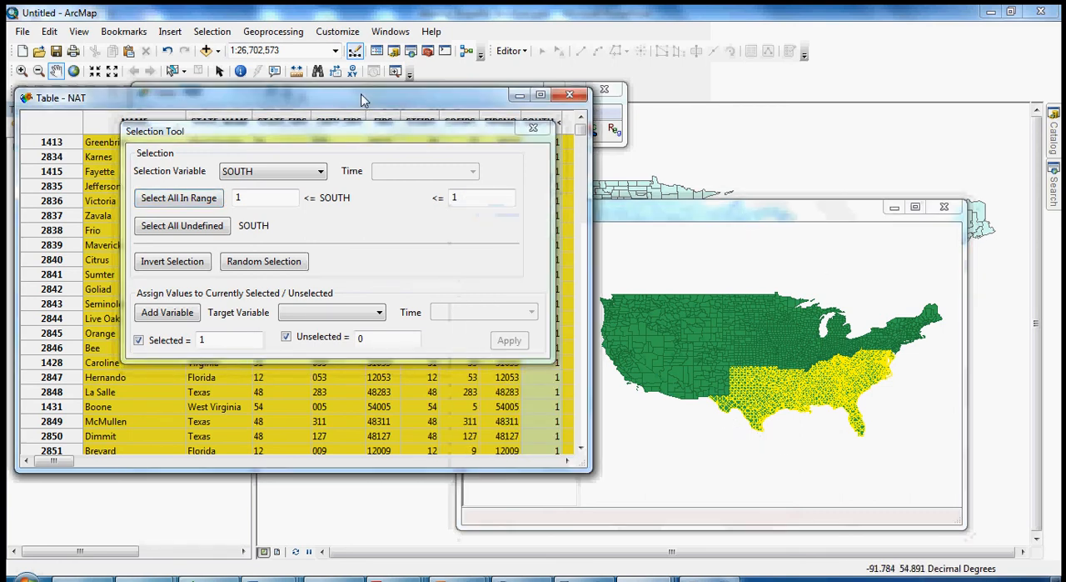
left_click_drag(362, 99, 379, 135)
left_click(336, 97)
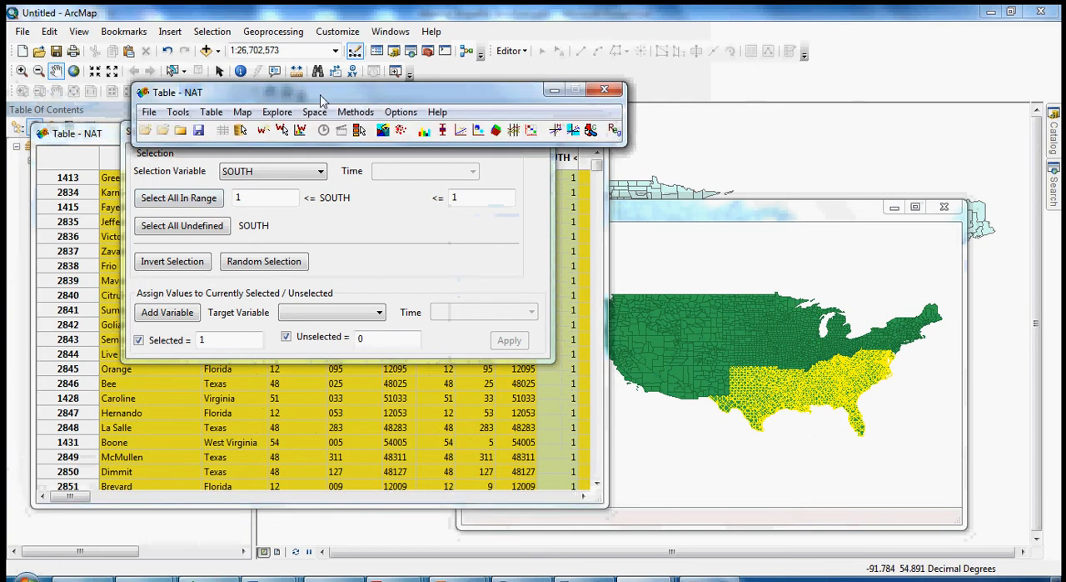
Export the selected southern counties as the ESRI shapefile nat_south2.shp in the Balleretal2001 folder, without creating a project file.
left_click(148, 112)
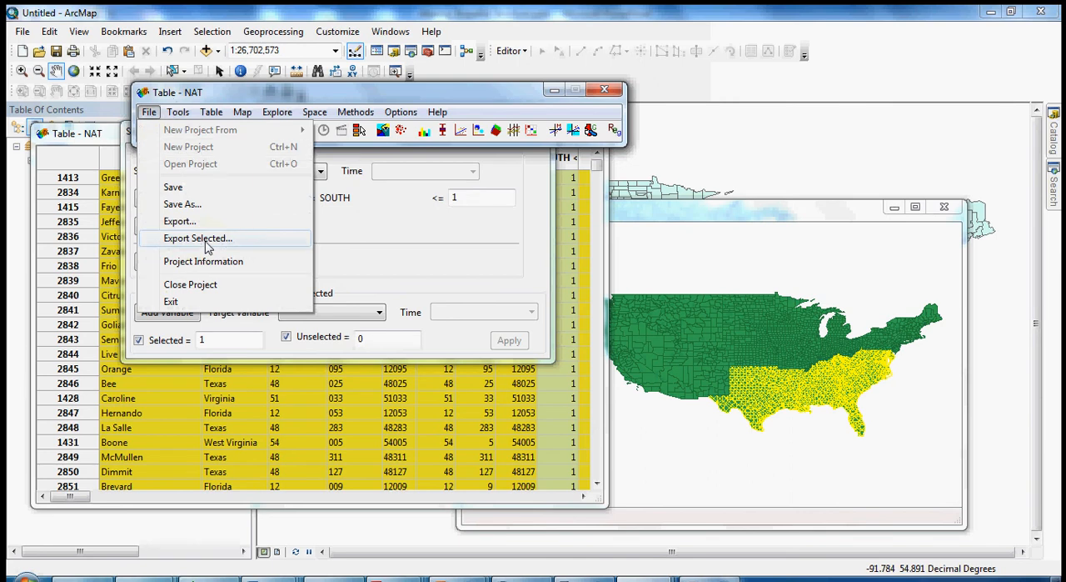
left_click(198, 238)
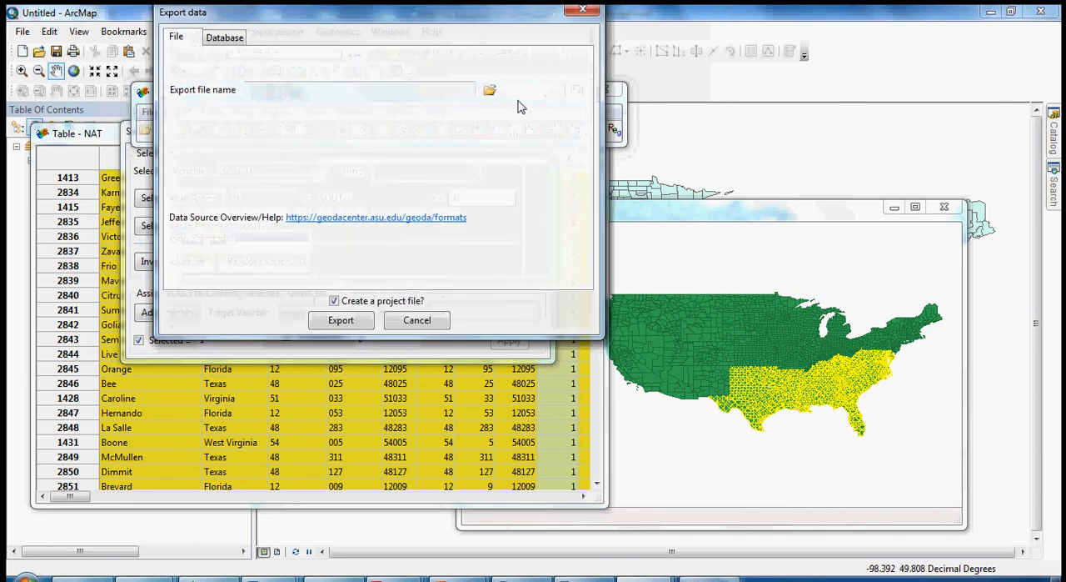
left_click(490, 92)
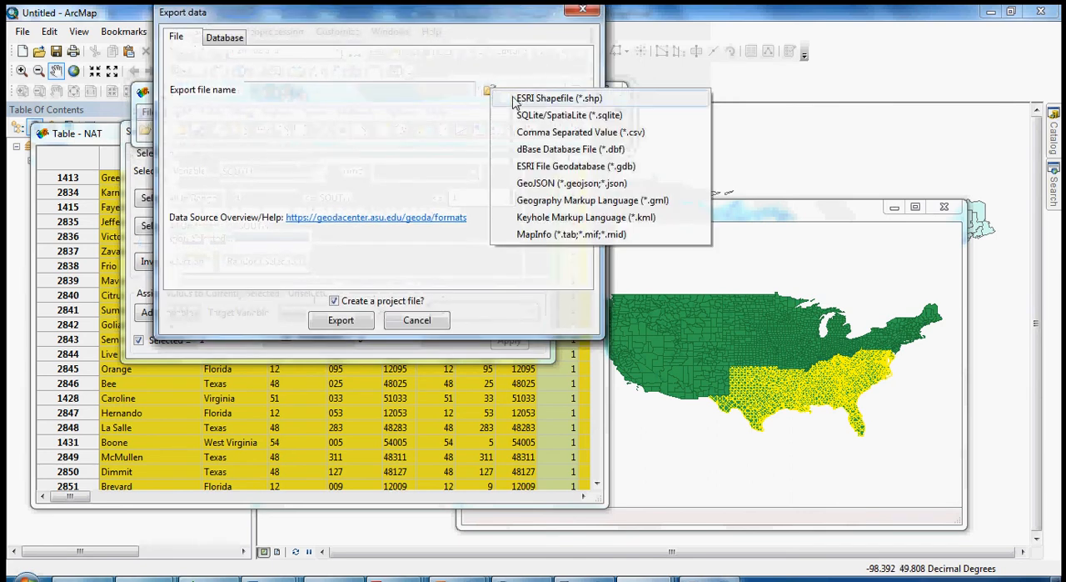
left_click(557, 100)
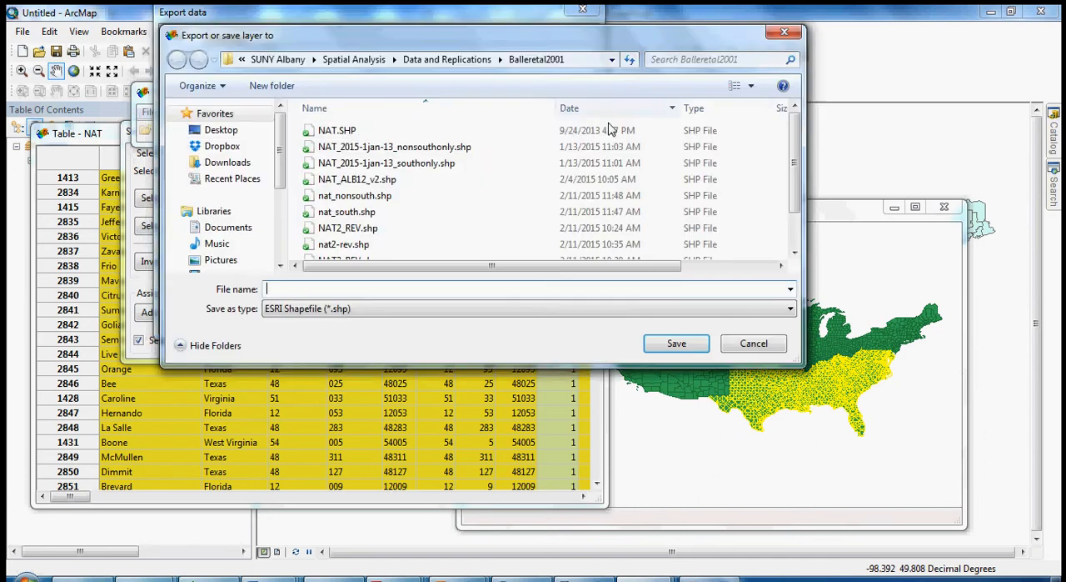
left_click(352, 213)
left_click(308, 288)
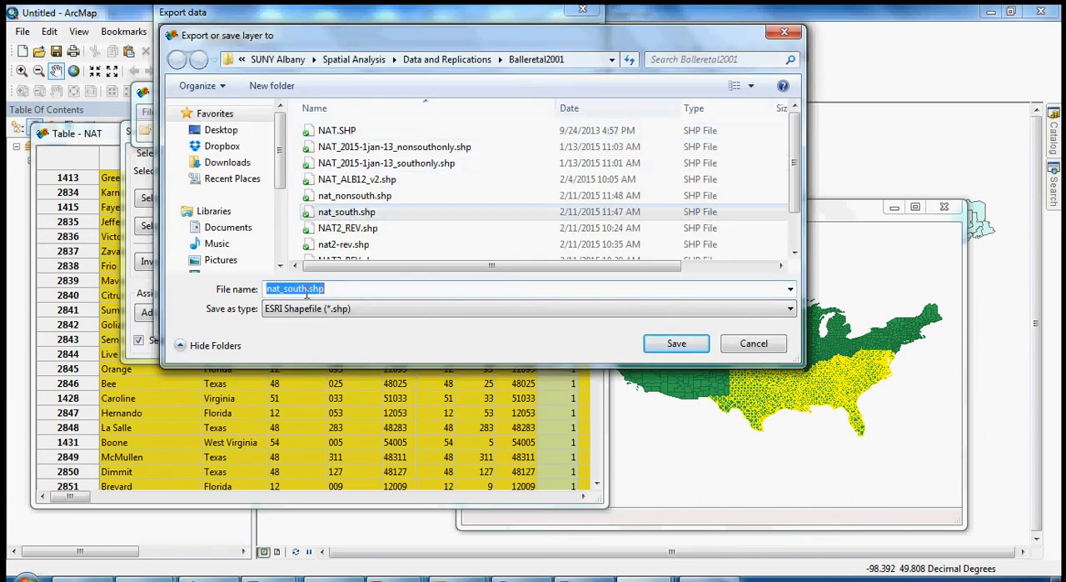
left_click(309, 288)
type("2")
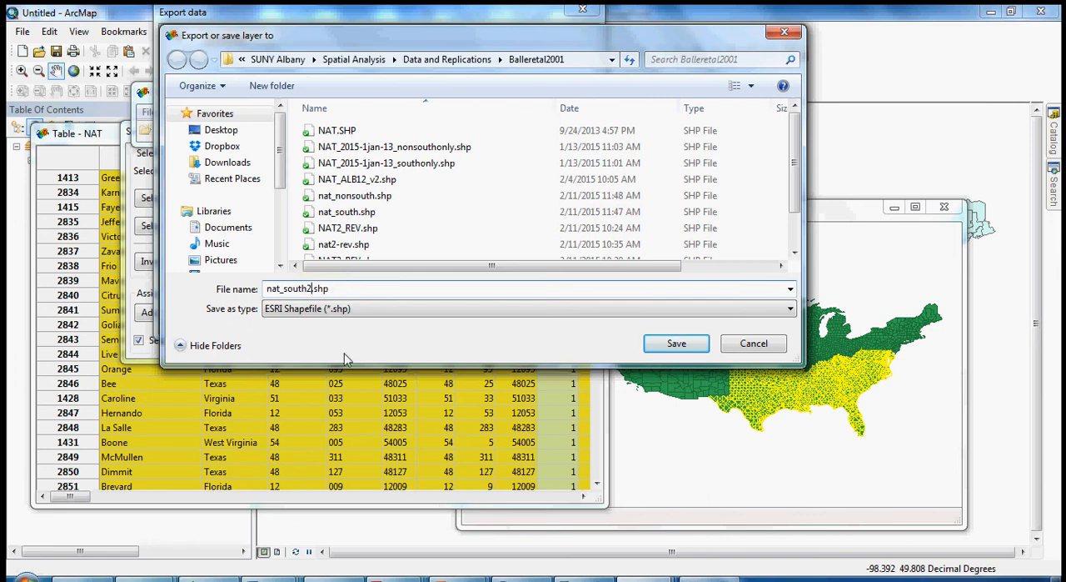
left_click(675, 349)
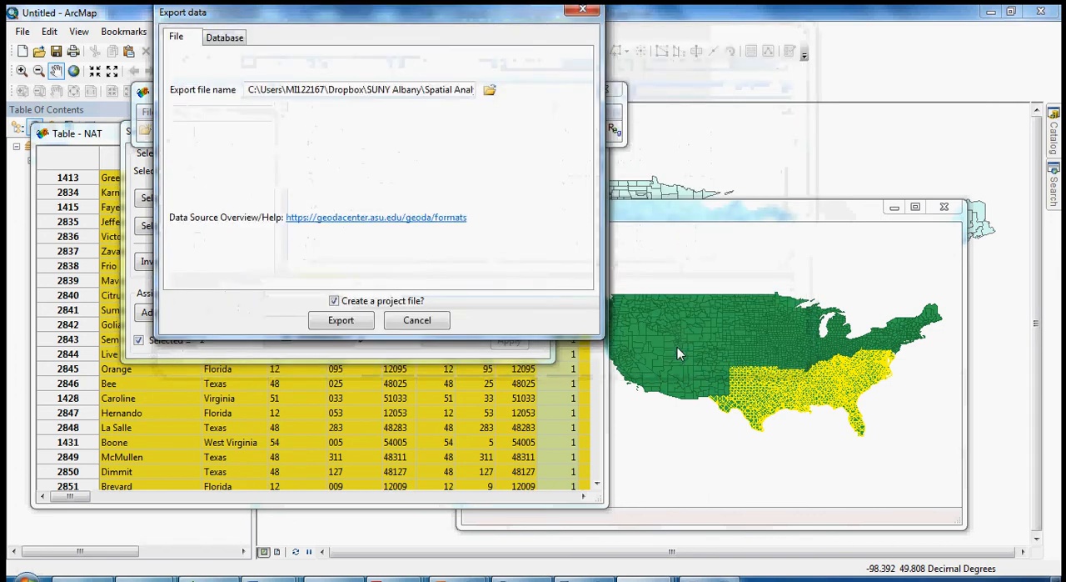
left_click(334, 301)
left_click(342, 328)
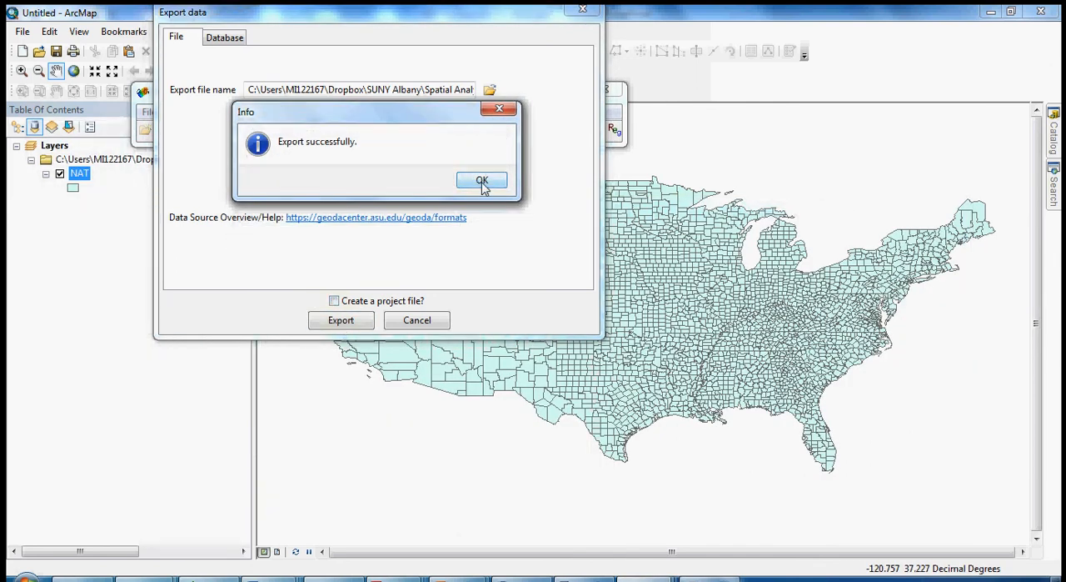
left_click(482, 182)
left_click(246, 157)
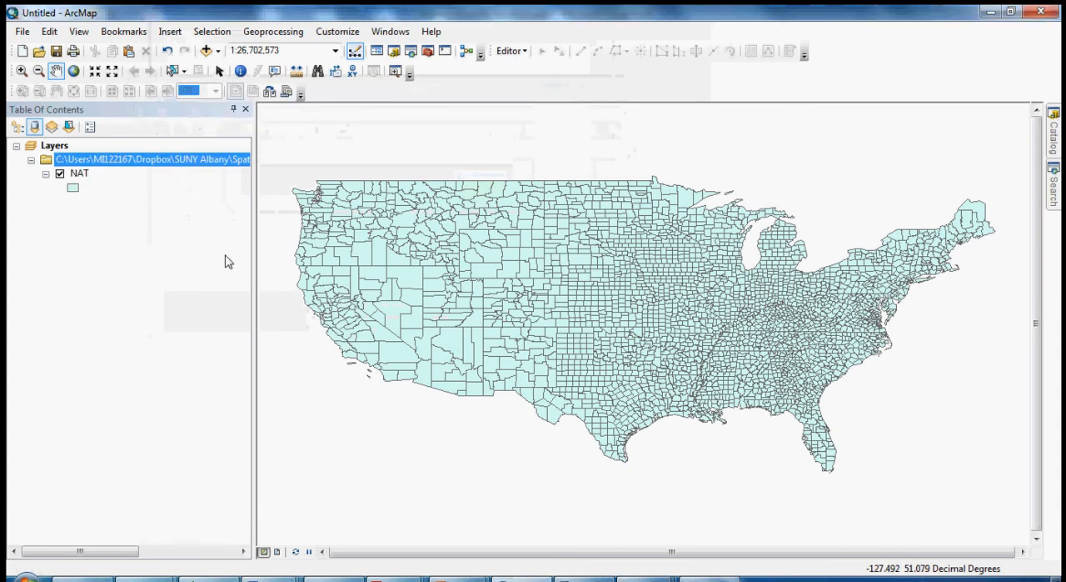
left_click(311, 372)
left_click_drag(754, 287, 455, 323)
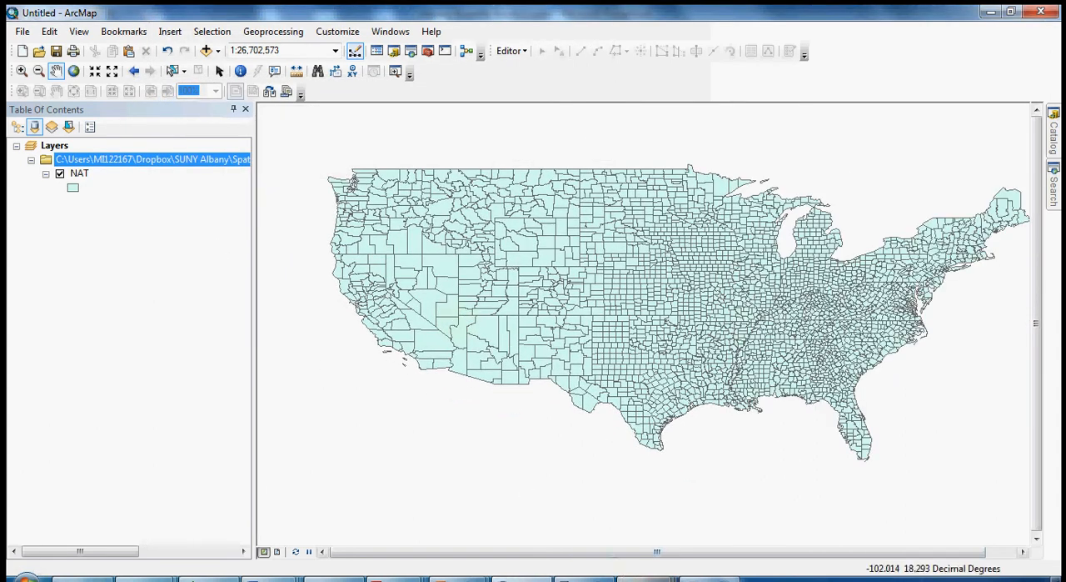
Switch back to GeoDa, bringing its toolbar and the NAT table with the Selection Tool in front of ArcMap.
mouse_move(627, 577)
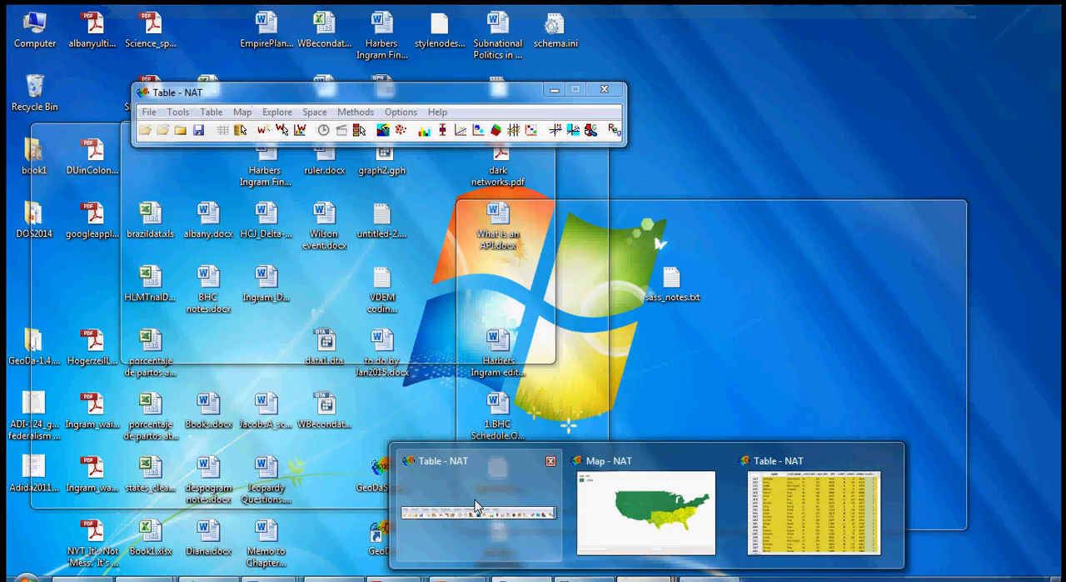
left_click(476, 505)
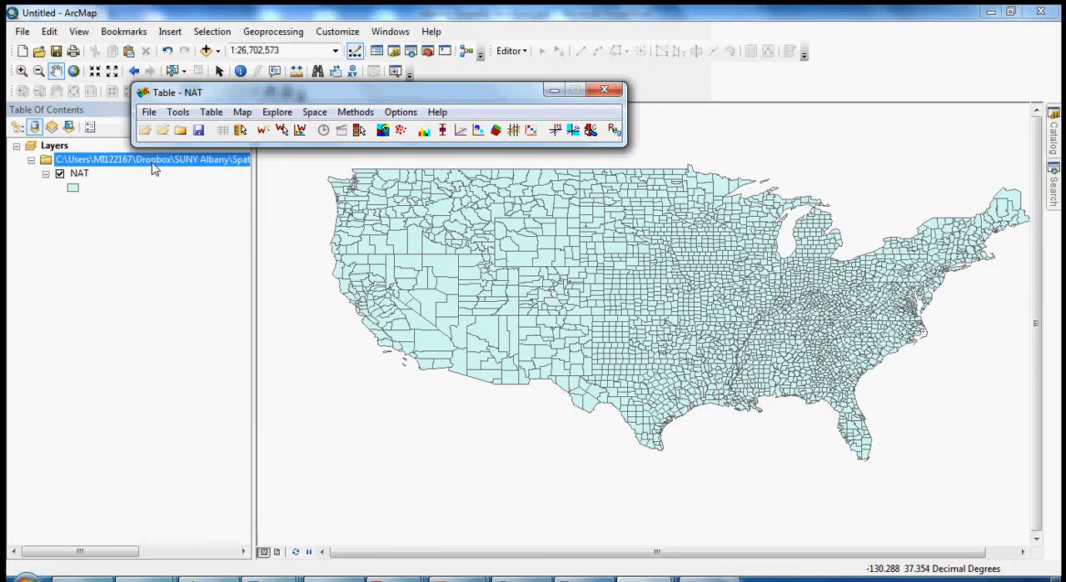
mouse_move(623, 574)
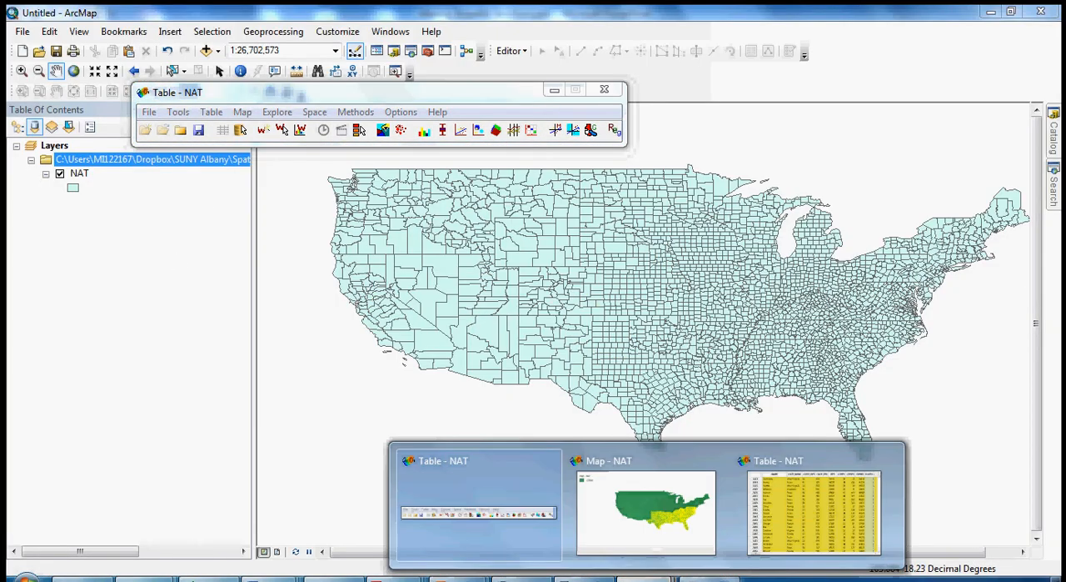
left_click(831, 485)
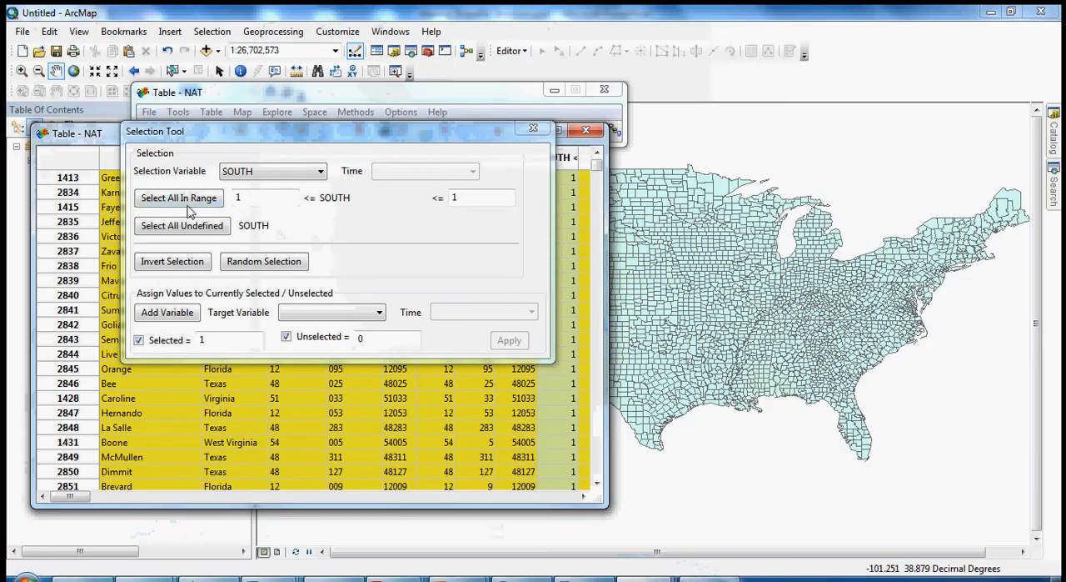
Invert the selection to the non-southern counties, placing the NAT map window beside the Selection Tool to check it.
left_click(171, 262)
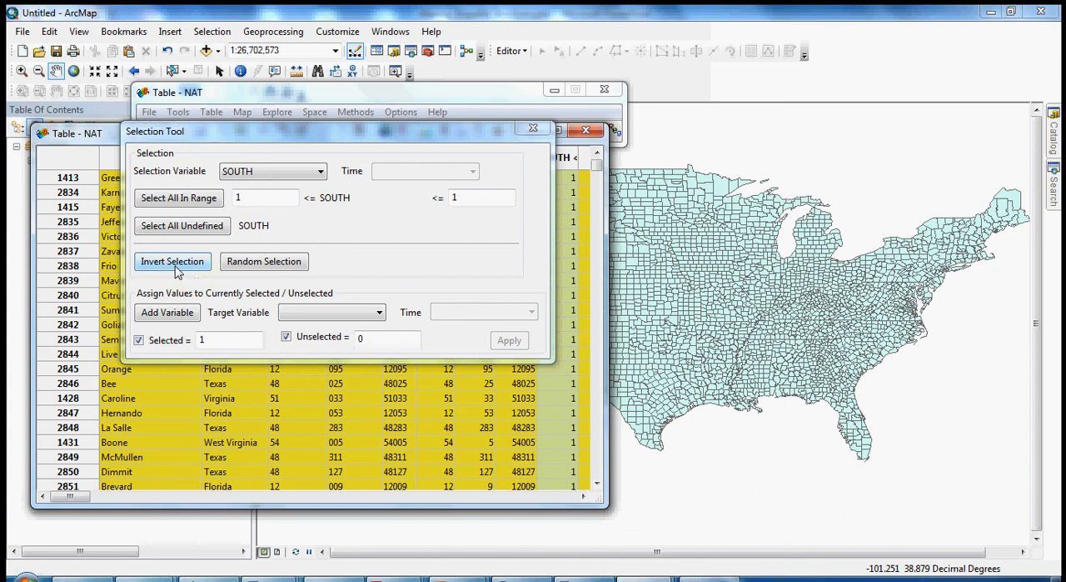
mouse_move(649, 575)
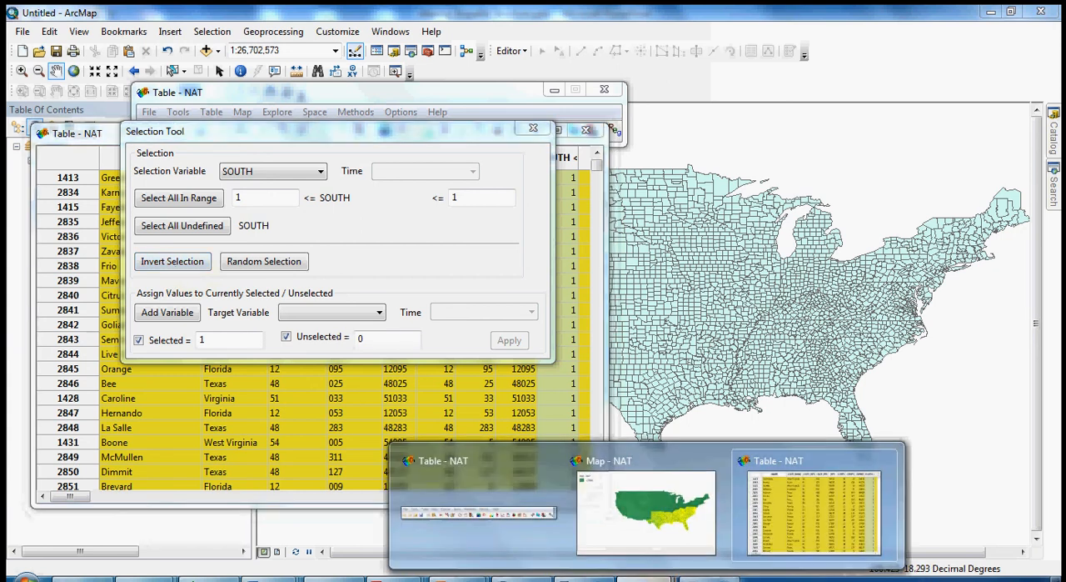
left_click(646, 553)
left_click_drag(618, 186, 718, 155)
left_click(173, 262)
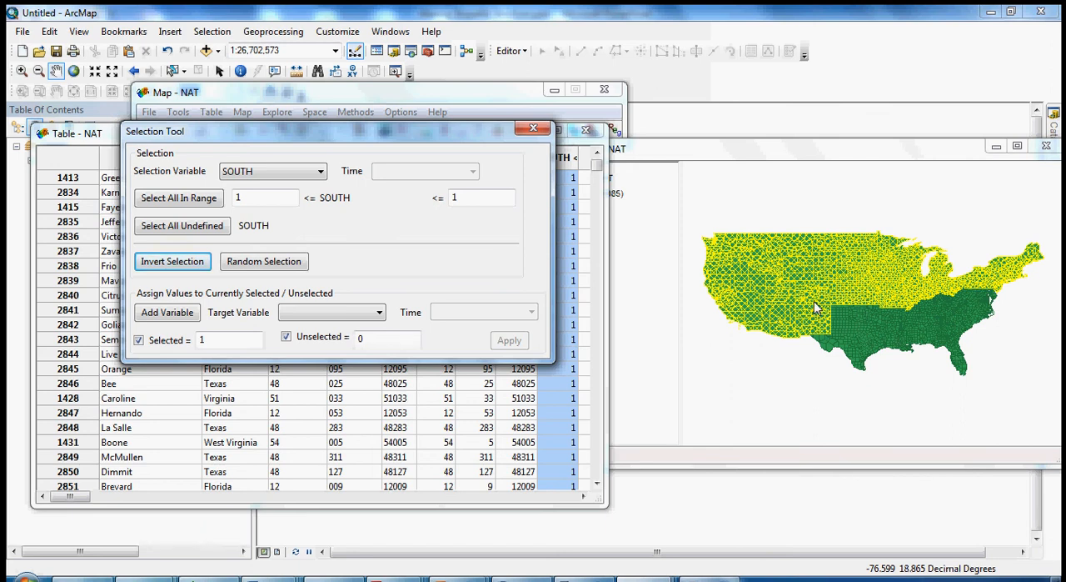
left_click(802, 154)
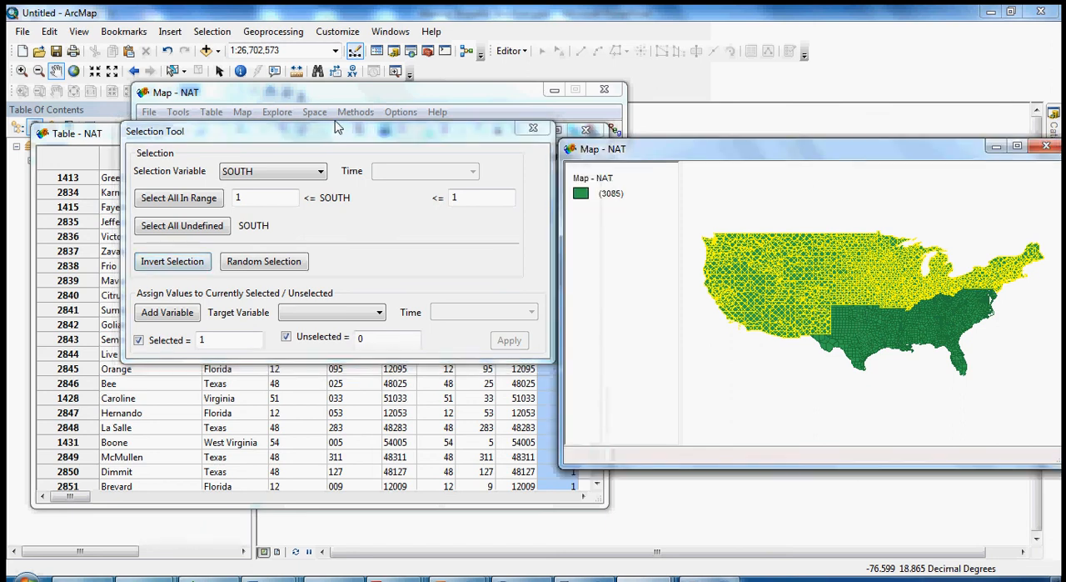
Set up an export of the selected non-southern counties to the ESRI shapefile nat_nonsouth2.shp in the Balleretal2001 folder.
left_click(336, 95)
left_click(149, 112)
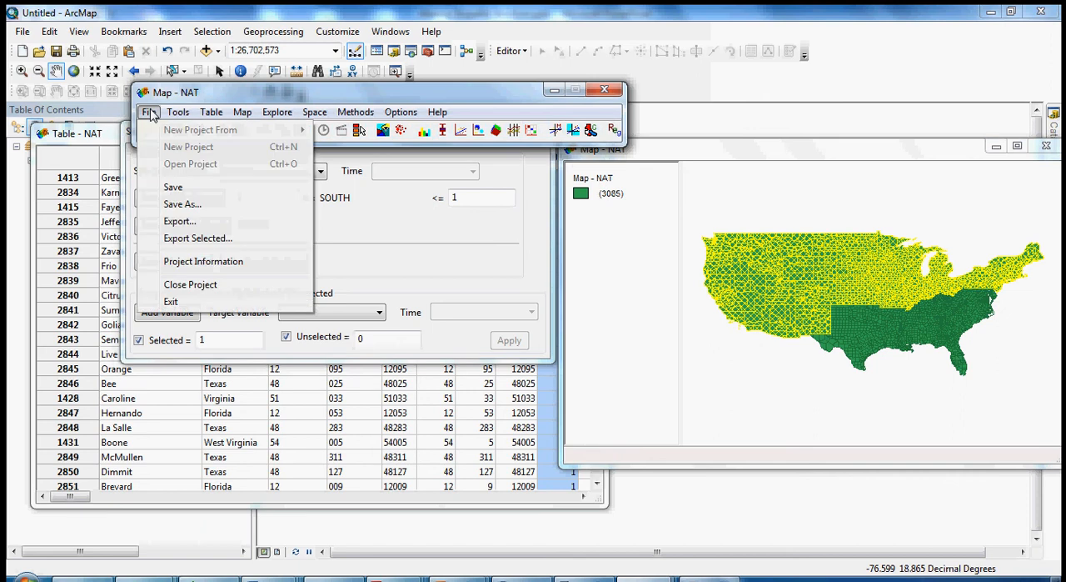
left_click(175, 240)
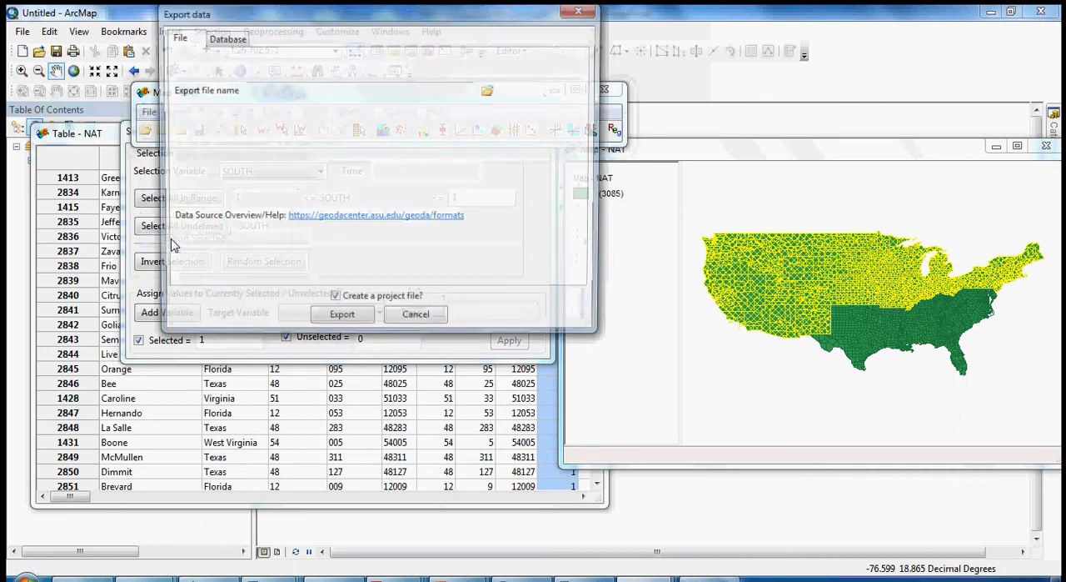
left_click(489, 90)
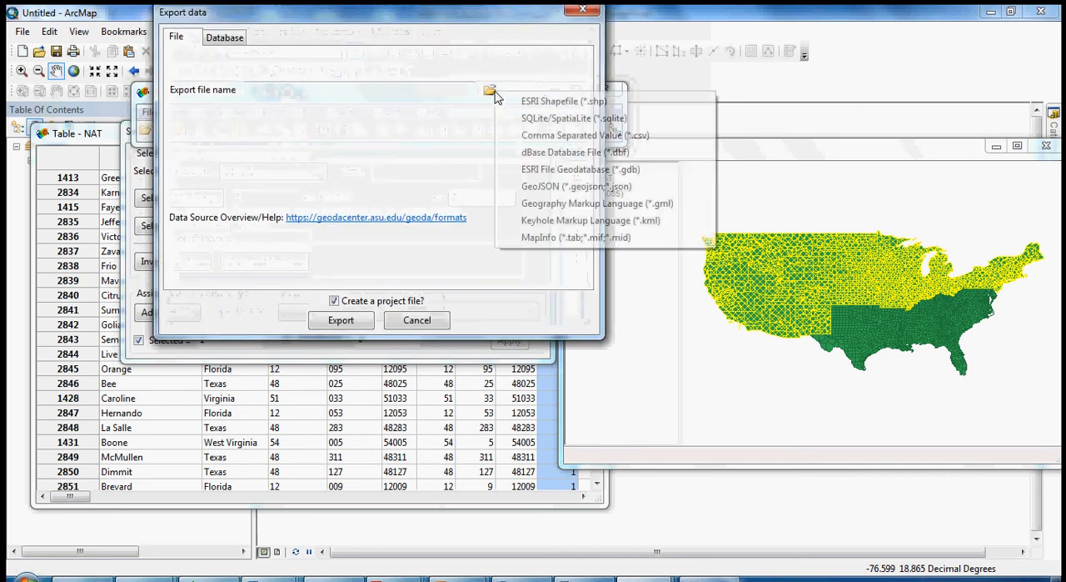
left_click(564, 101)
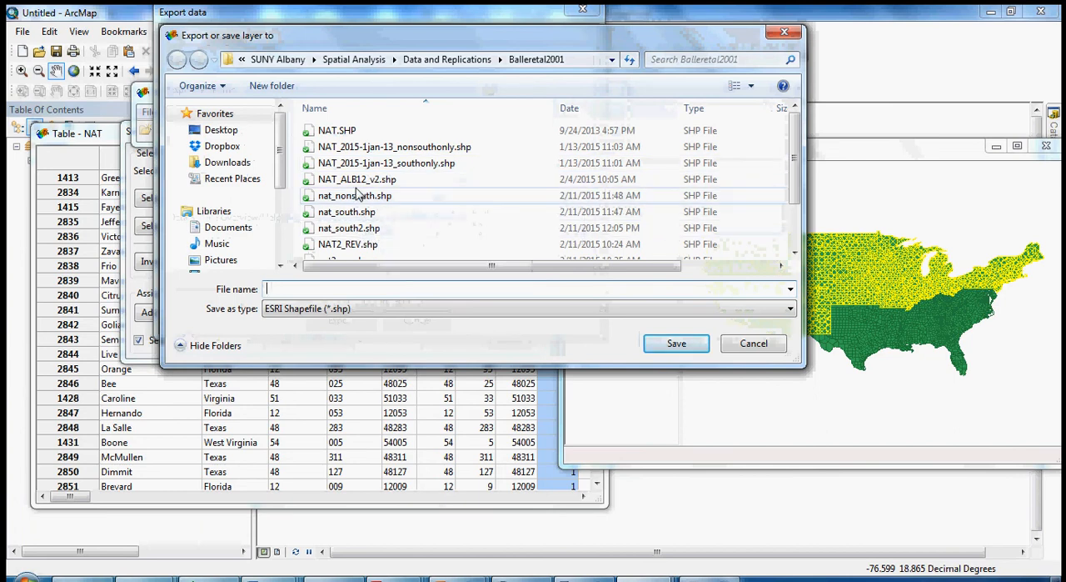
left_click(359, 197)
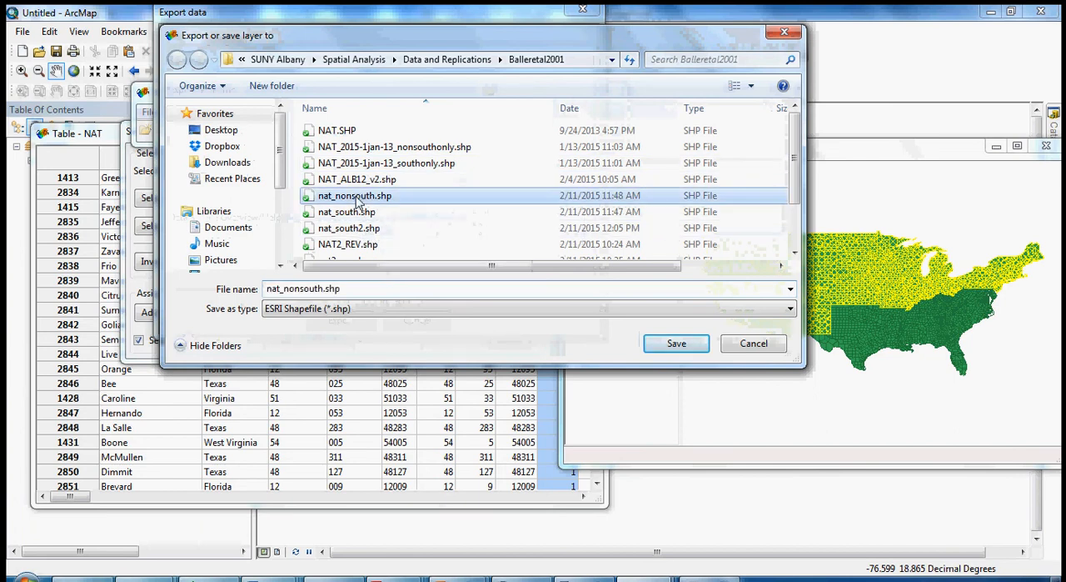
double_click(339, 290)
left_click(324, 289)
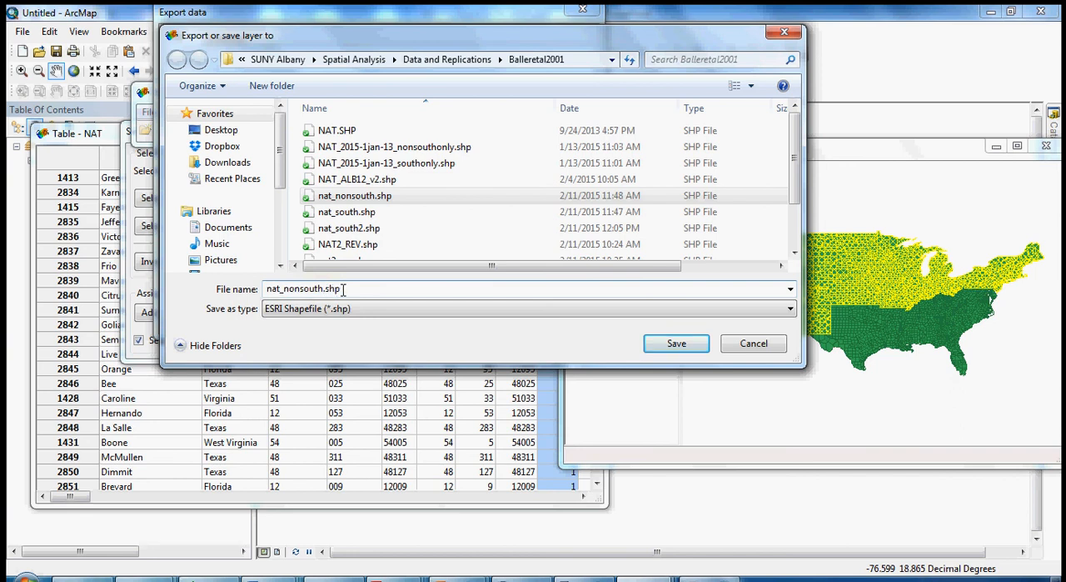
type("2")
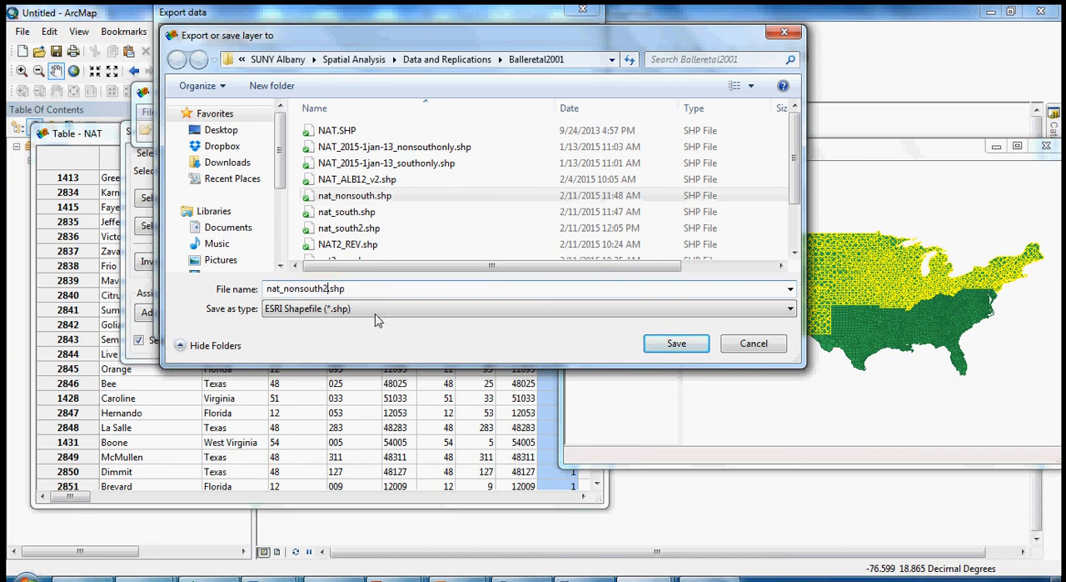
left_click(661, 351)
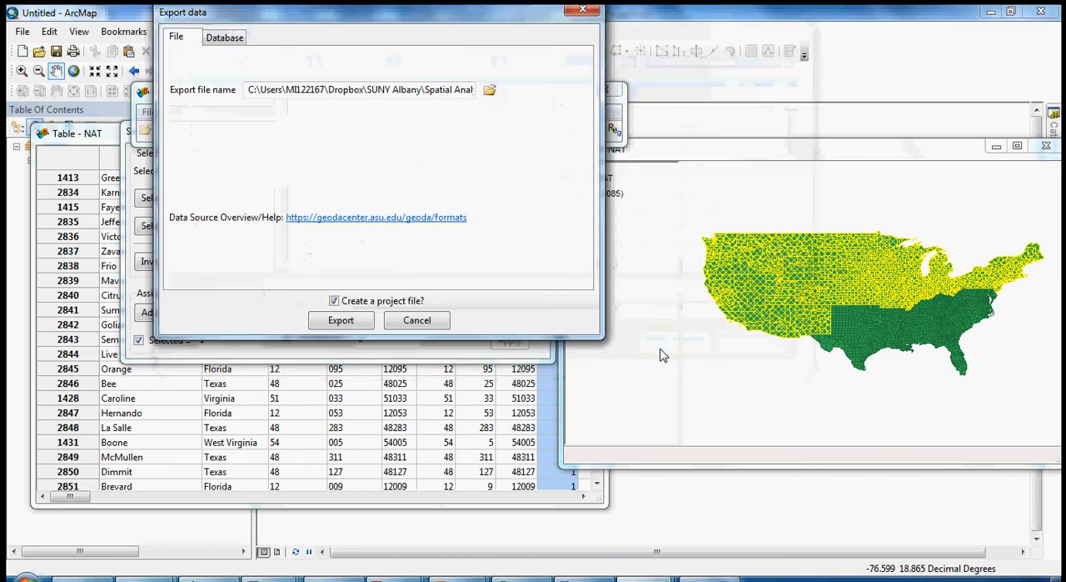
Turn off project file creation and export the selected non-southern counties.
left_click(334, 301)
left_click(341, 322)
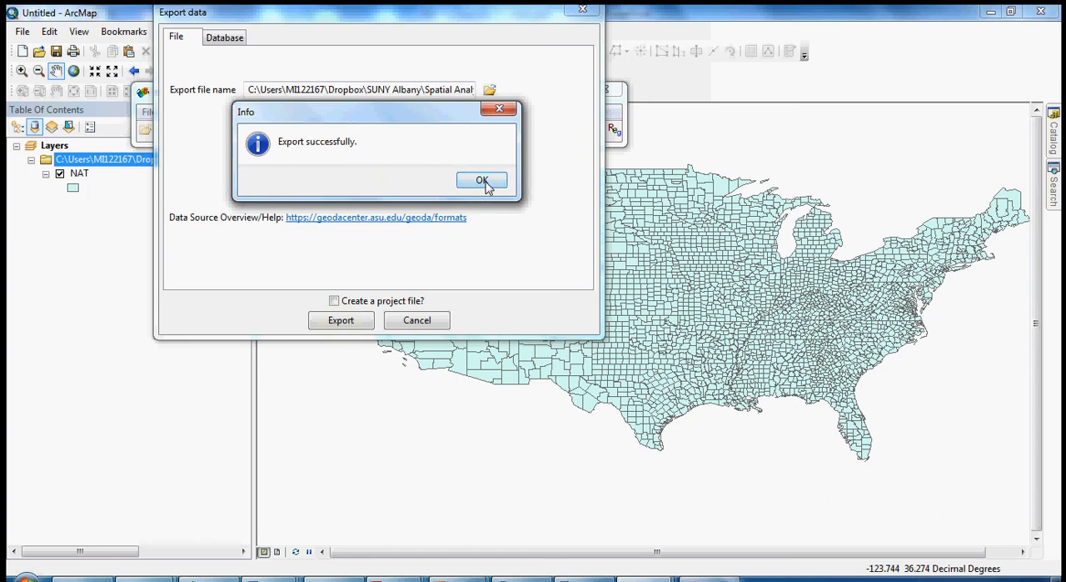
left_click(483, 181)
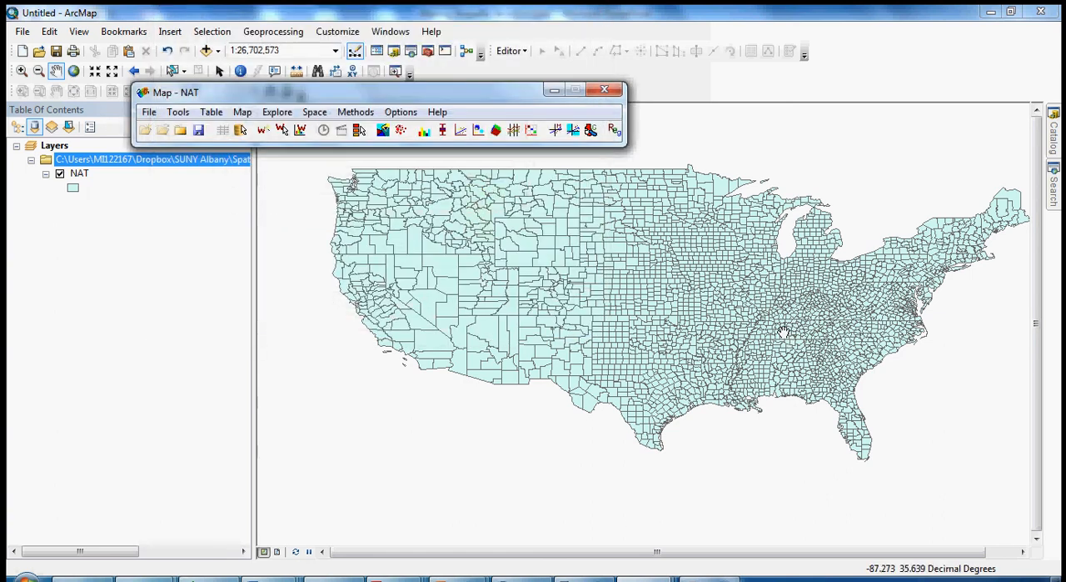
Switch to ArcMap and remove the Balleretal2001 source group with its NAT layer from the map.
left_click_drag(283, 300, 642, 323)
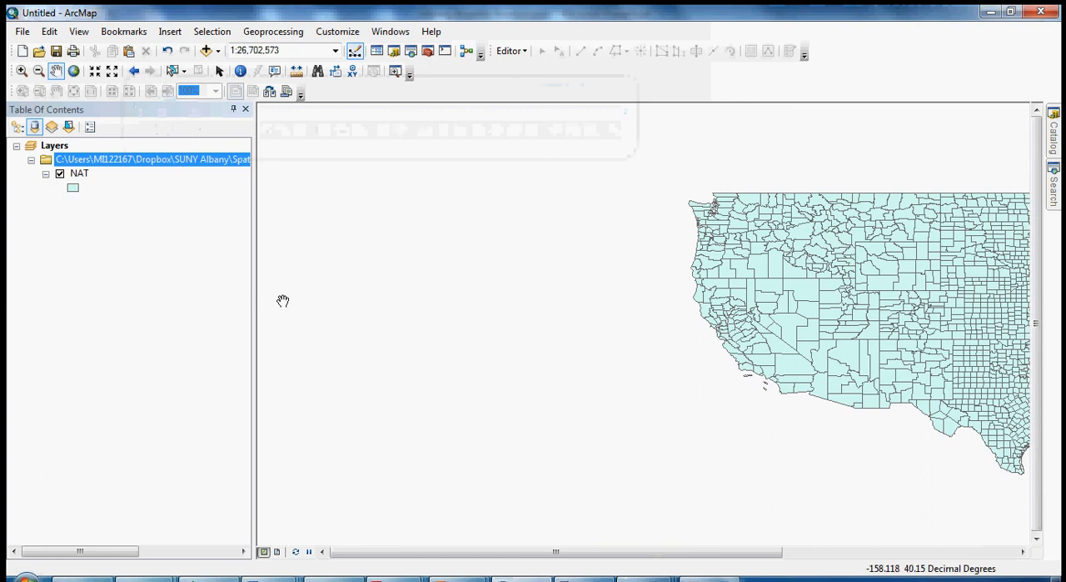
left_click_drag(704, 264, 308, 225)
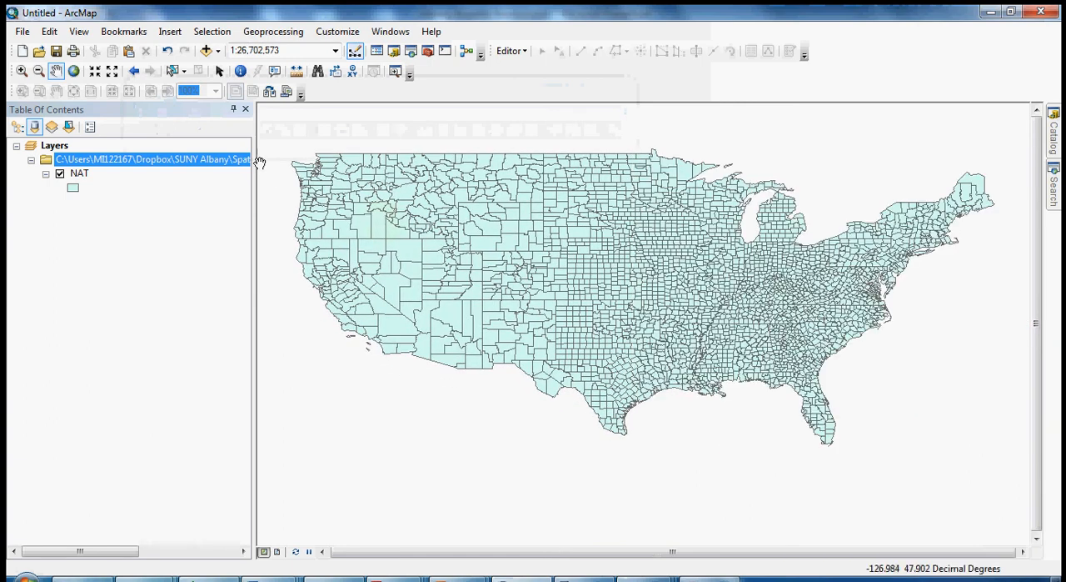
left_click(74, 71)
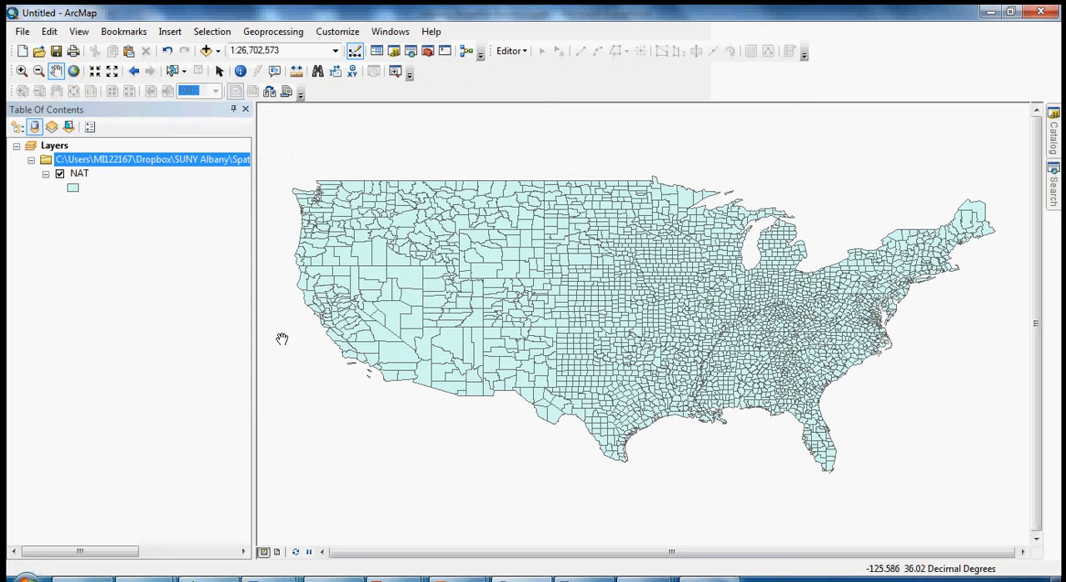
right_click(104, 160)
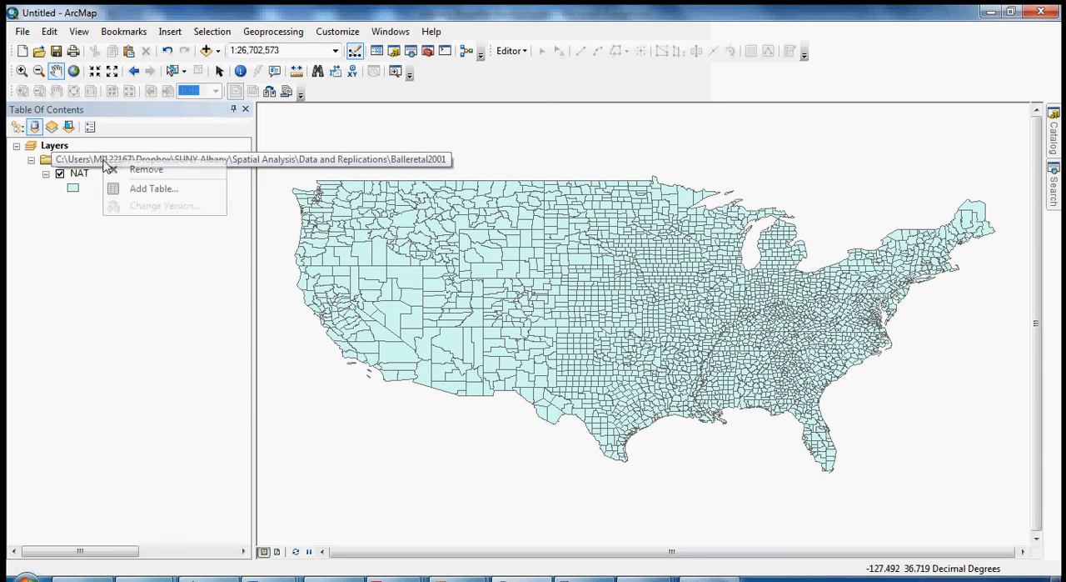
left_click(132, 173)
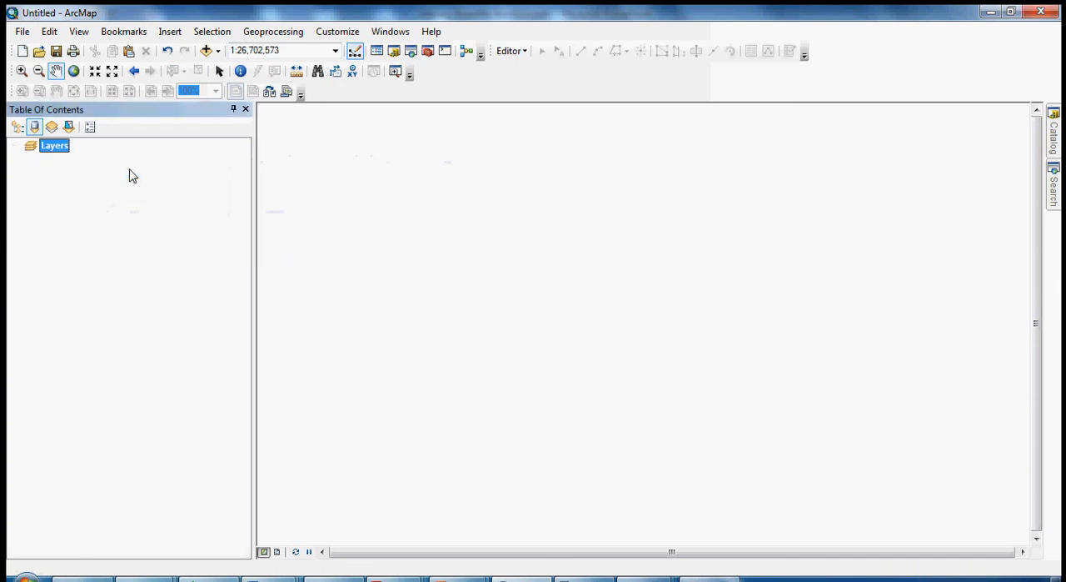
Add the nat_nonsouth2.shp shapefile from the Balleretal2001 folder to the empty map, accepting its missing spatial reference.
left_click(207, 50)
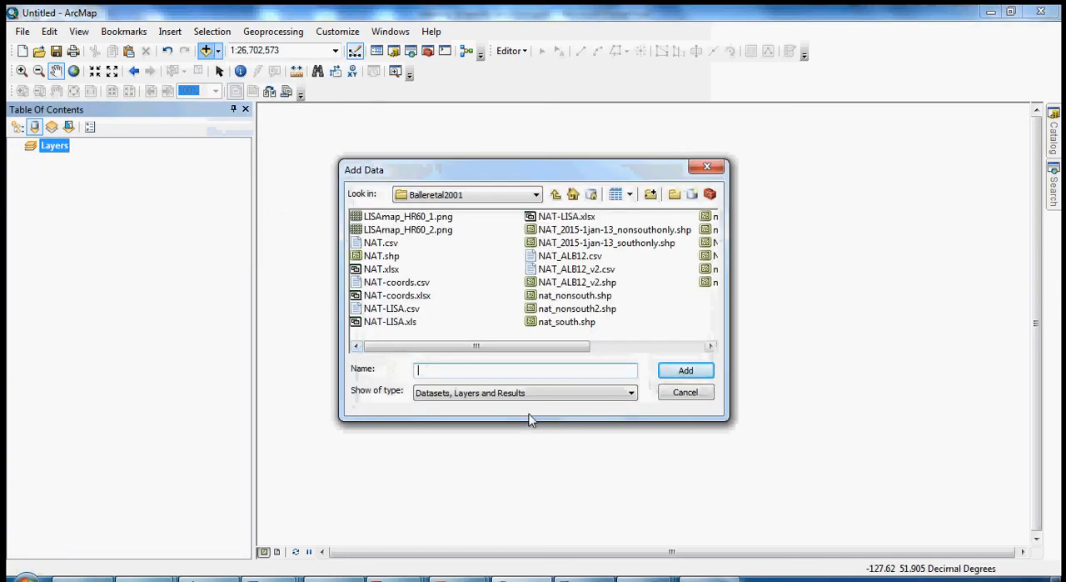
left_click(594, 310)
left_click(683, 372)
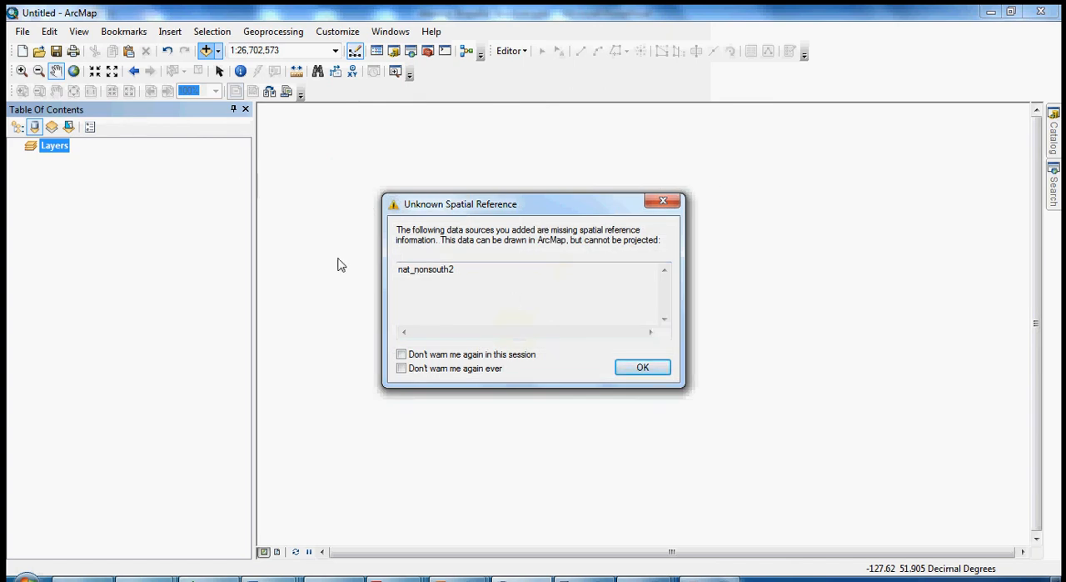
left_click(646, 369)
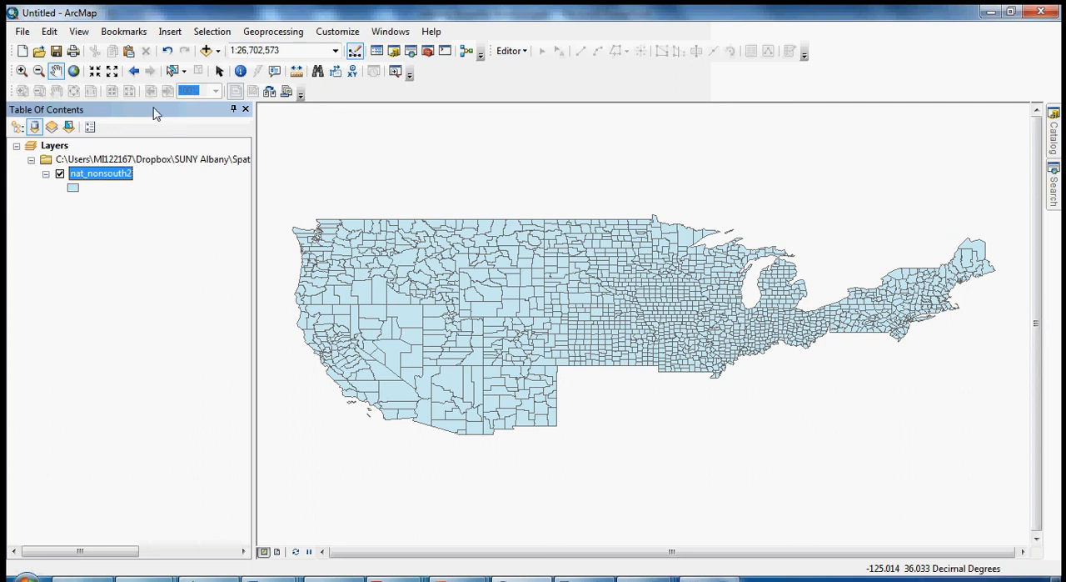
Add nat_south2.shp from the Balleretal2001 folder alongside the non-southern layer, accepting its missing spatial reference.
left_click(206, 50)
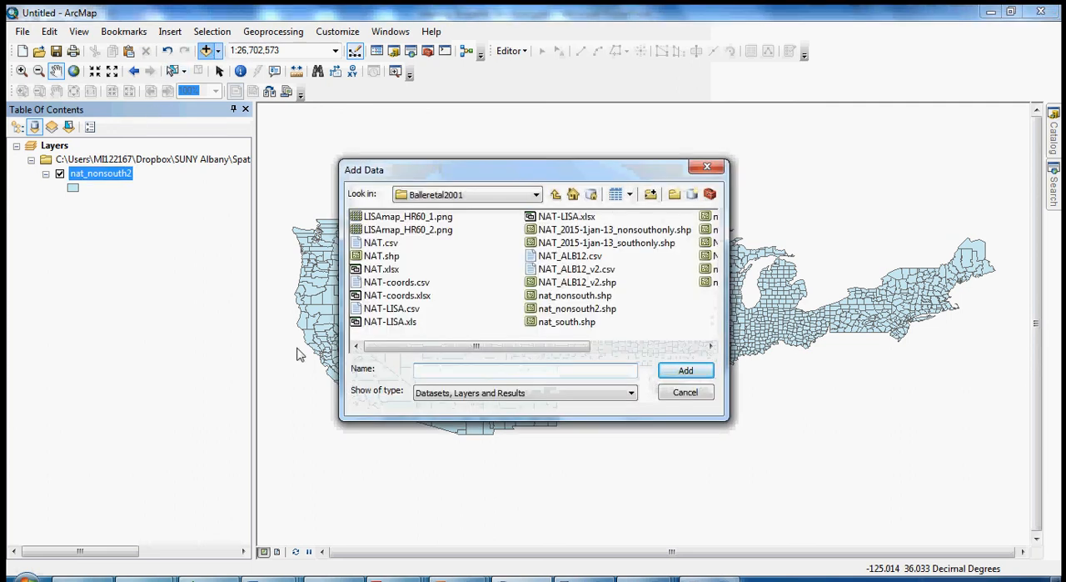
left_click_drag(541, 348, 663, 346)
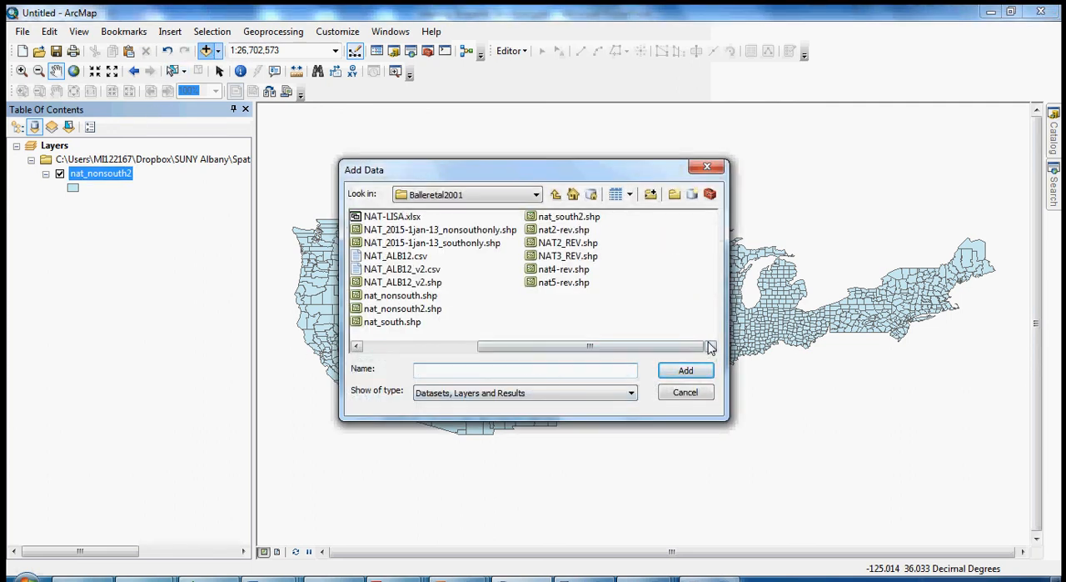
left_click(570, 217)
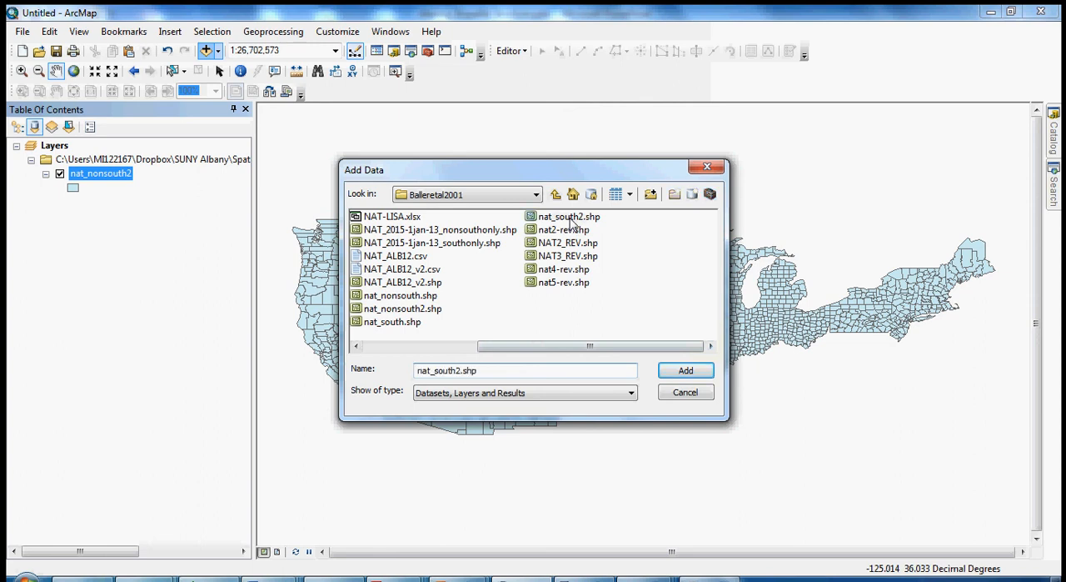
left_click(686, 370)
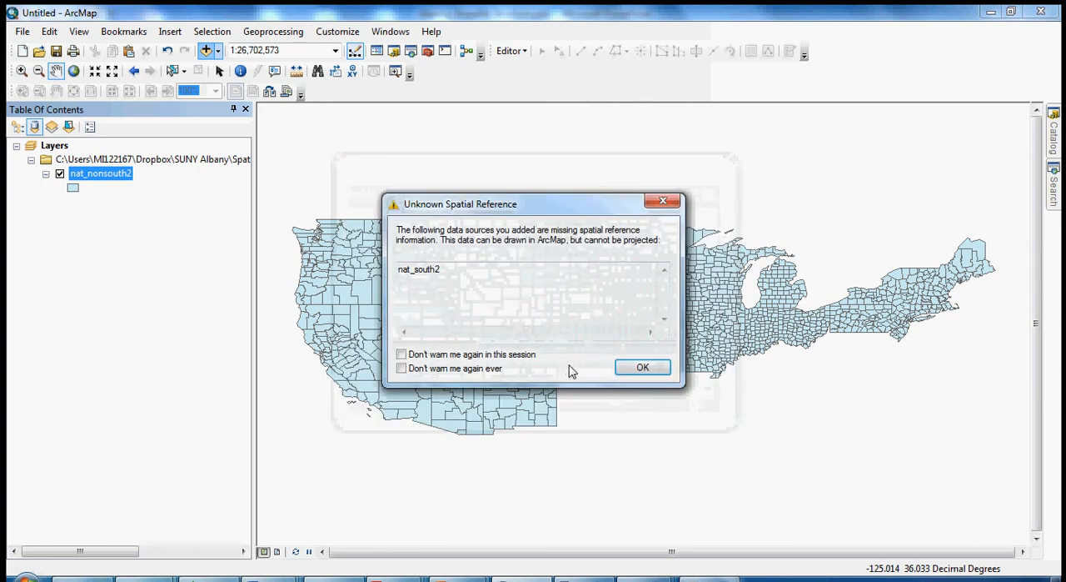
left_click(649, 368)
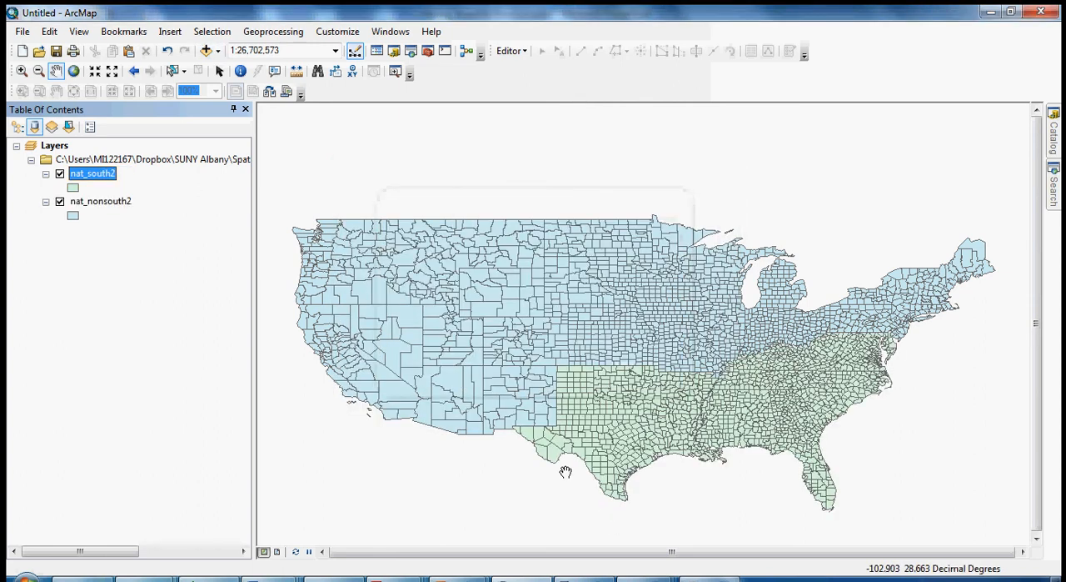